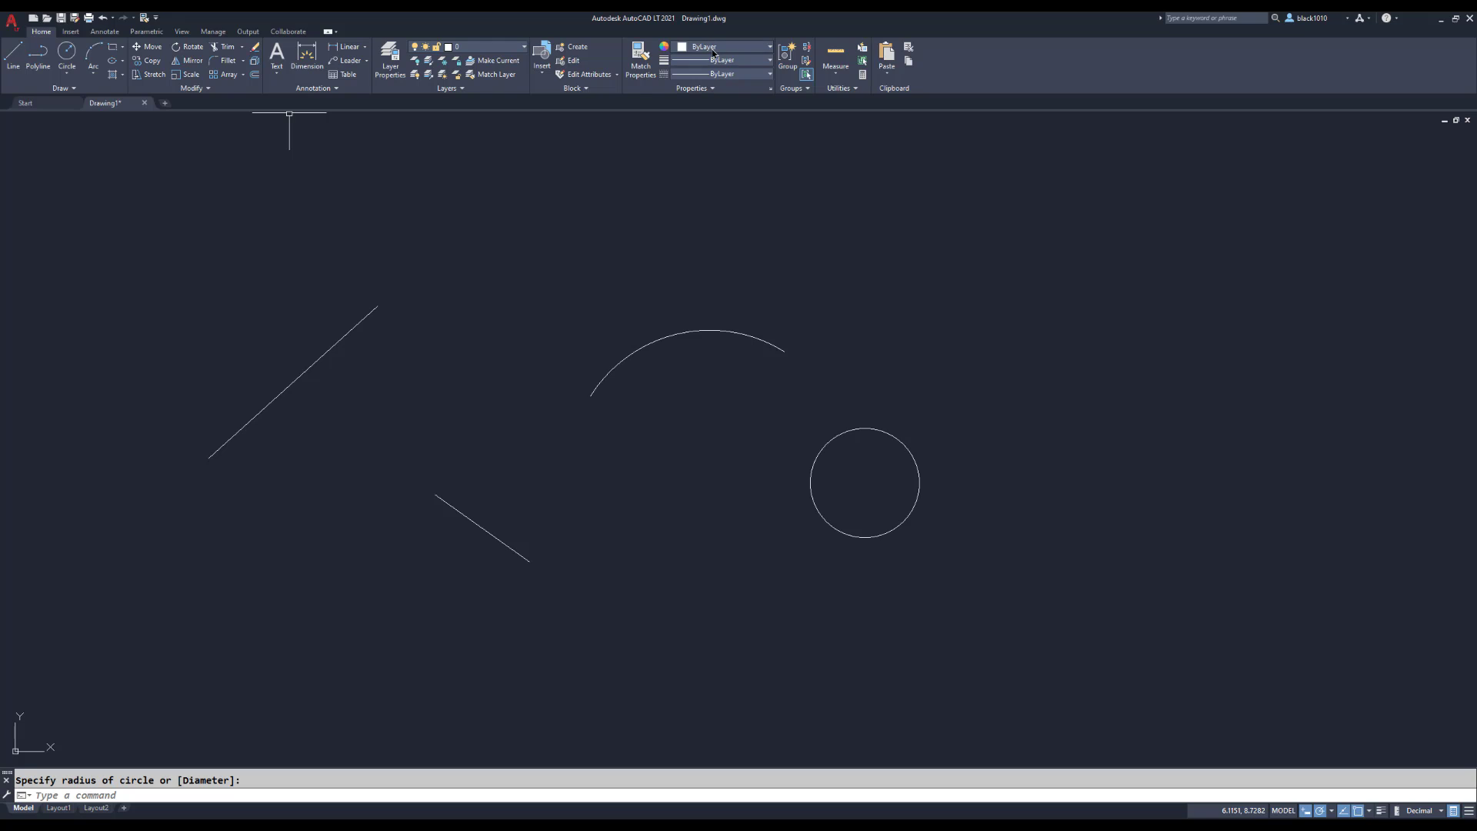
- Set the current object color to Red and draw a short upward-sloping line above and left of the arc
{"action": "left_click", "coordinate": [769, 49]}
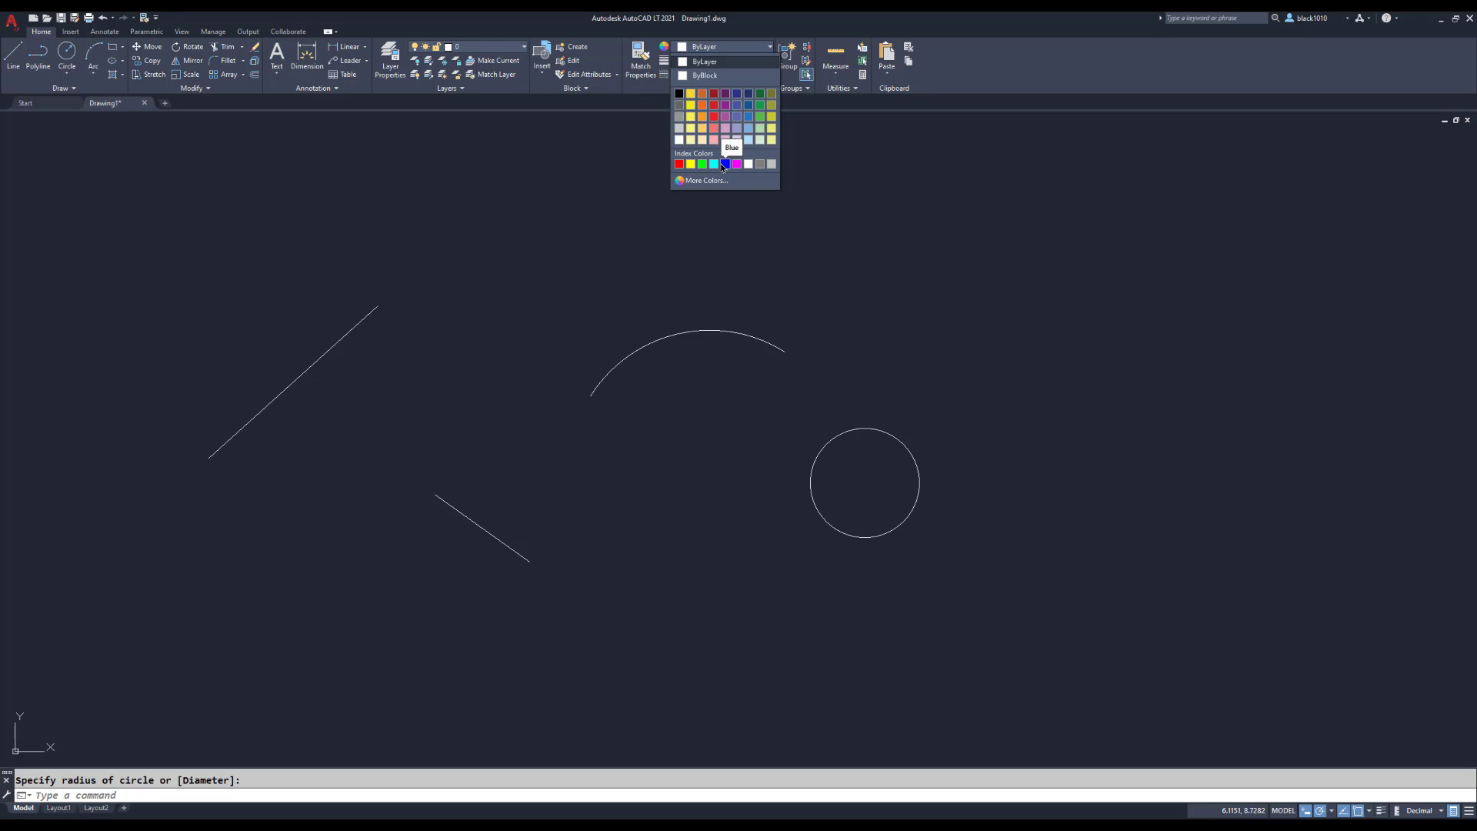
{"action": "left_click", "coordinate": [679, 163]}
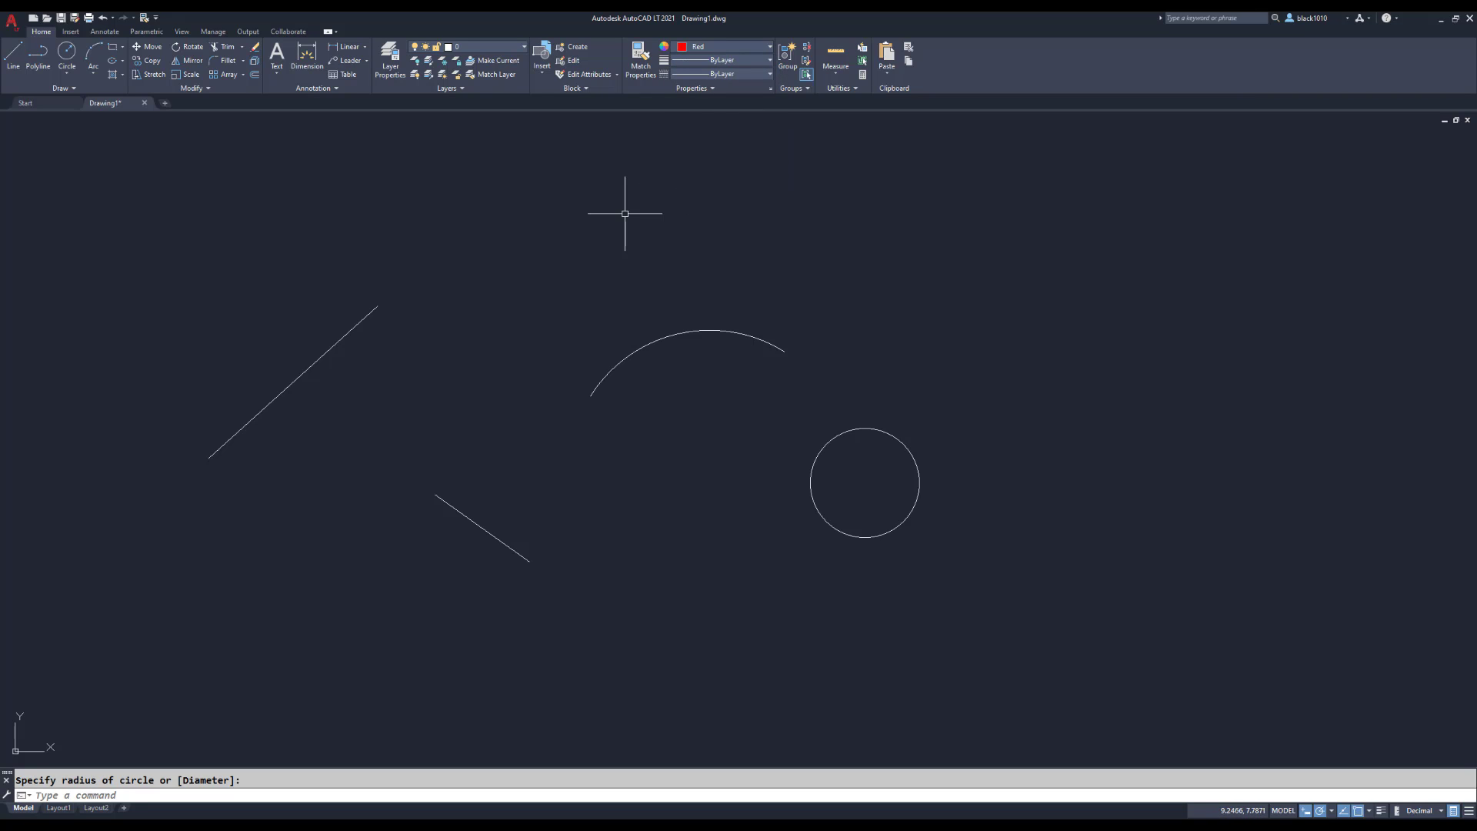
{"action": "left_click", "coordinate": [13, 54]}
{"action": "left_click", "coordinate": [471, 262]}
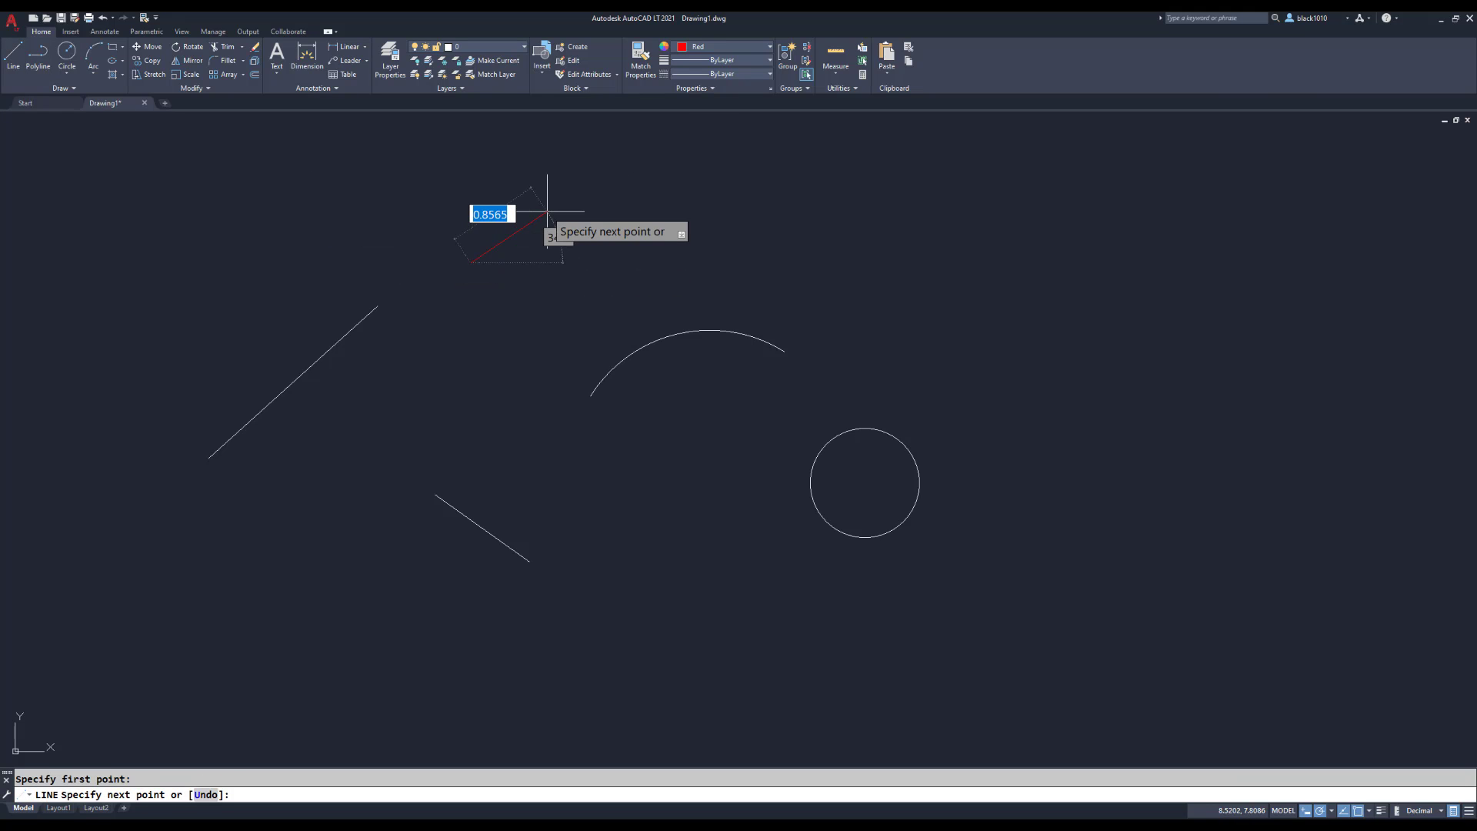
{"action": "left_click", "coordinate": [574, 227]}
{"action": "key", "text": "Return"}
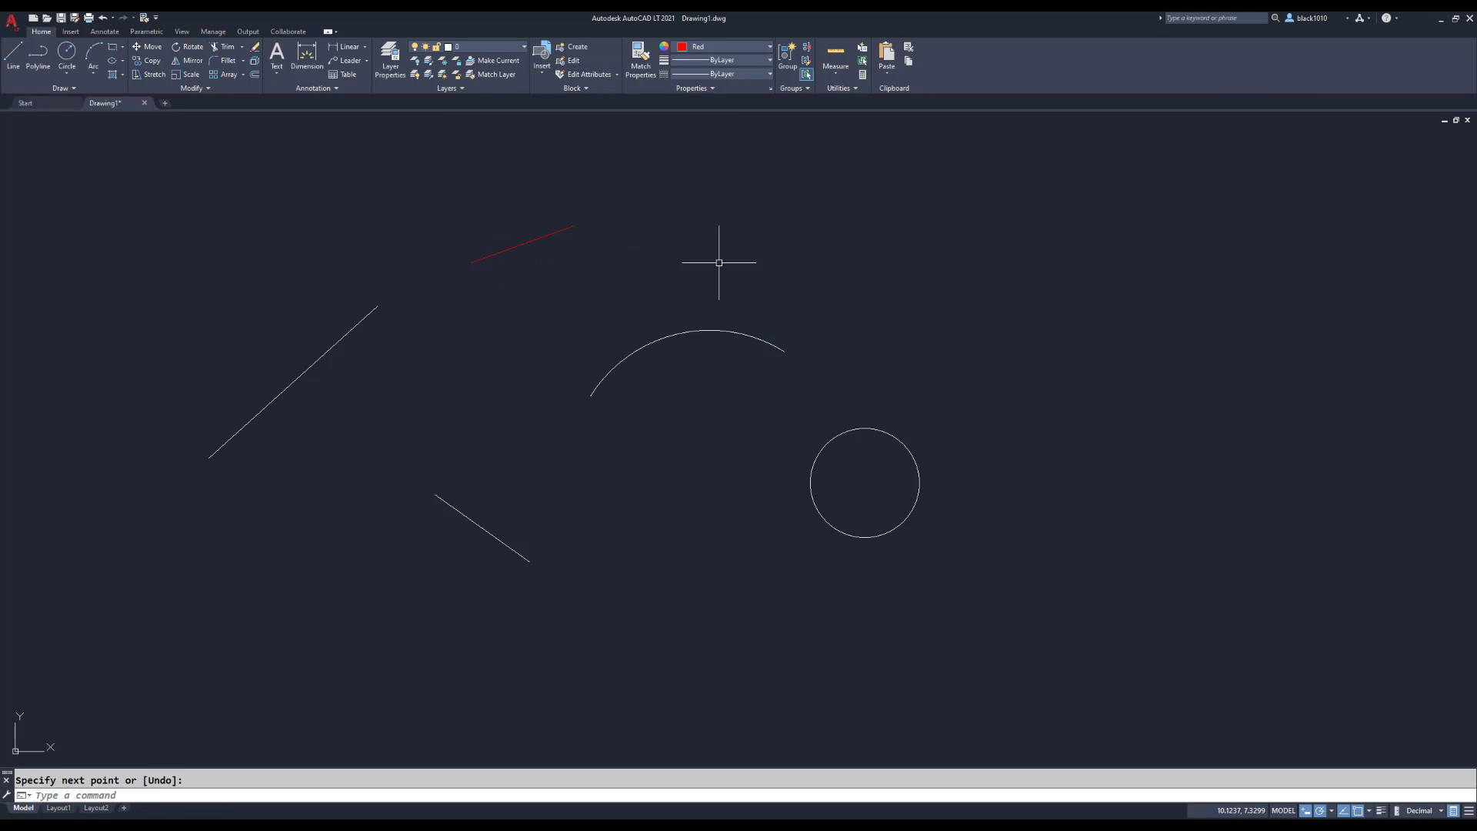
- Draw a horizontal red line above the arc's right end
{"action": "key", "text": "Return"}
{"action": "left_click", "coordinate": [718, 249]}
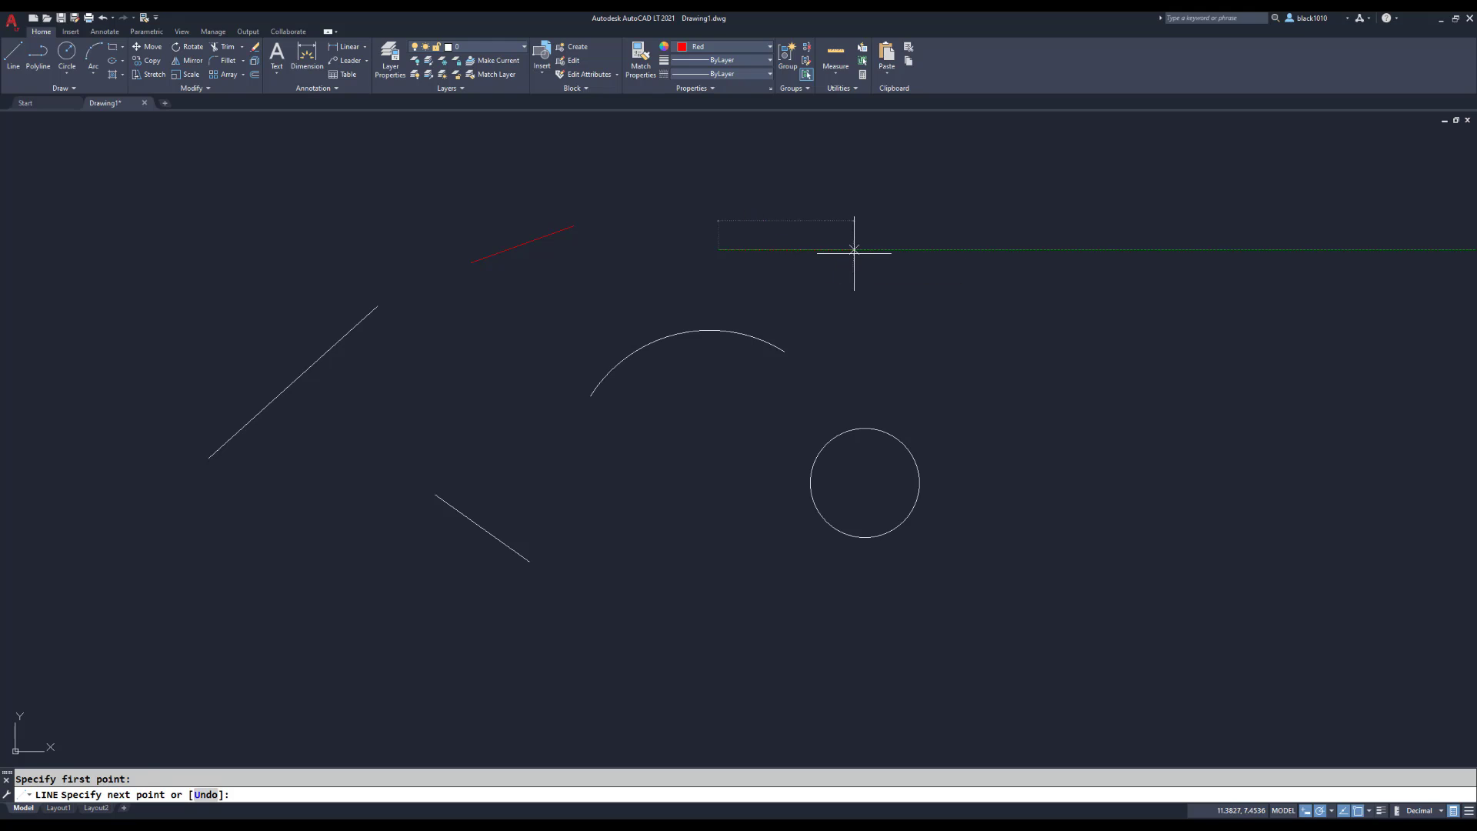
{"action": "left_click", "coordinate": [854, 250]}
{"action": "key", "text": "Return"}
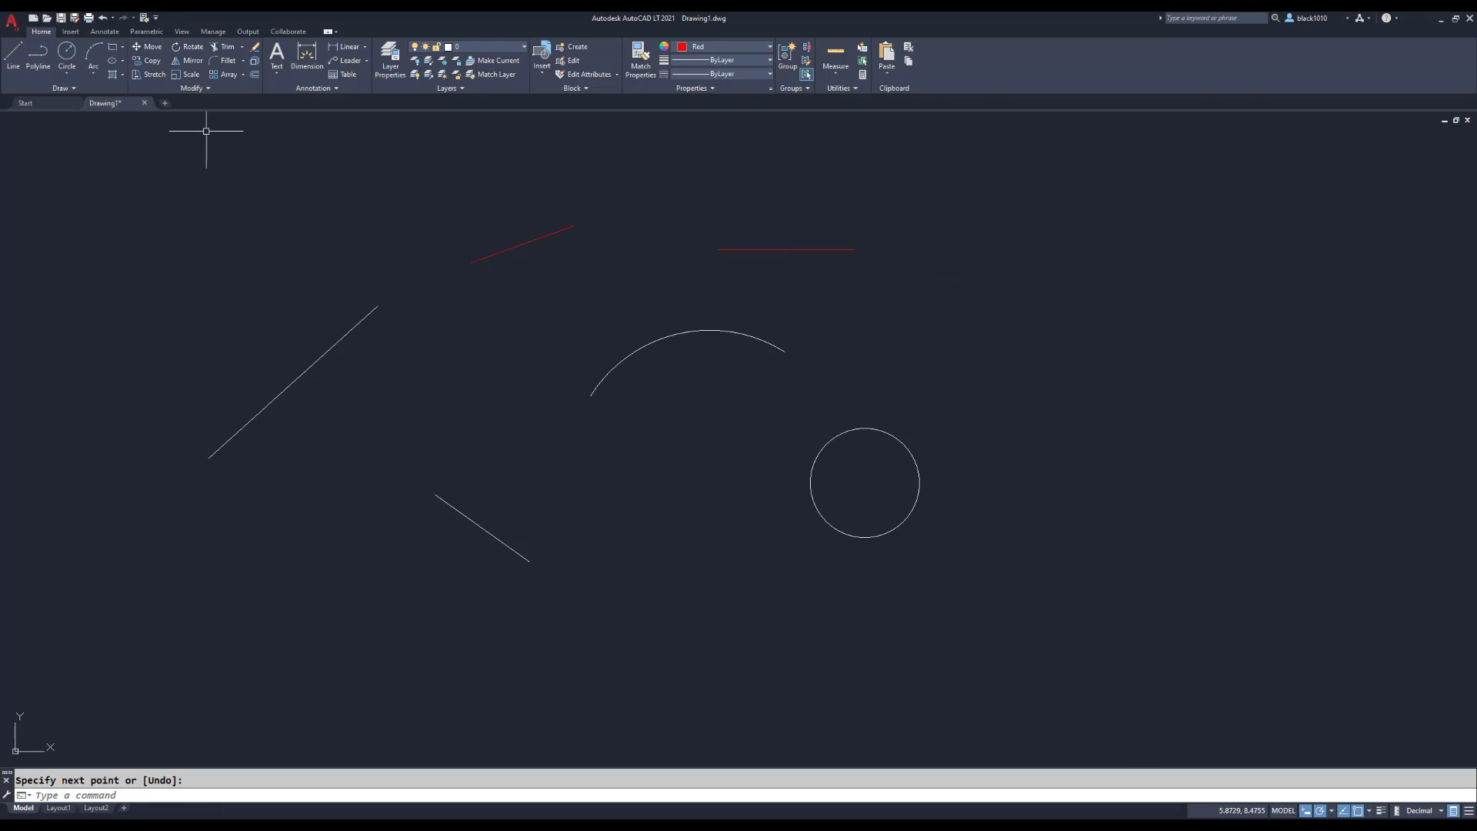
- Draw a small red circle in the gap between the two red lines
{"action": "left_click", "coordinate": [67, 54]}
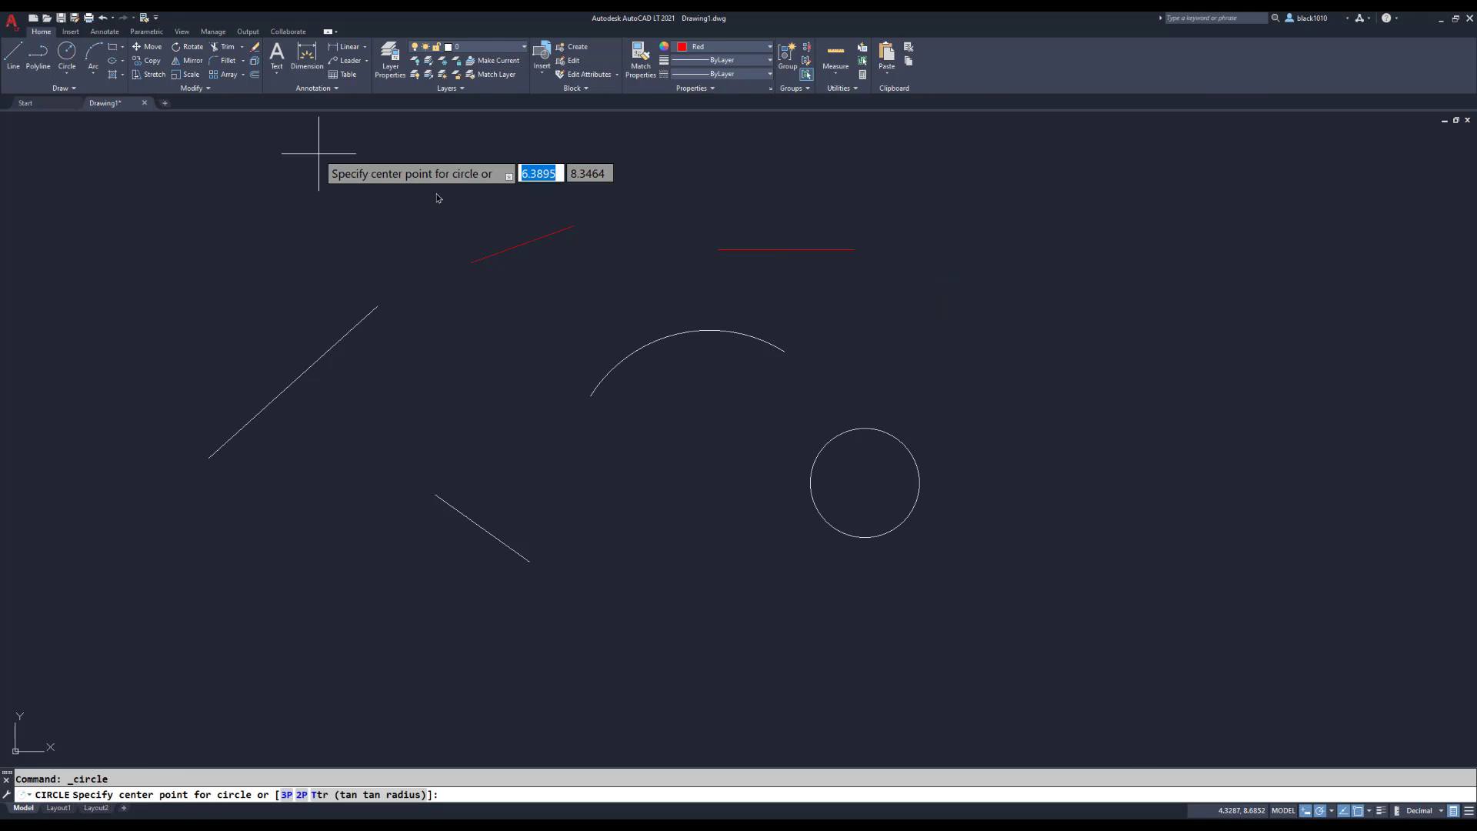
{"action": "left_click", "coordinate": [652, 232]}
{"action": "left_click", "coordinate": [652, 201]}
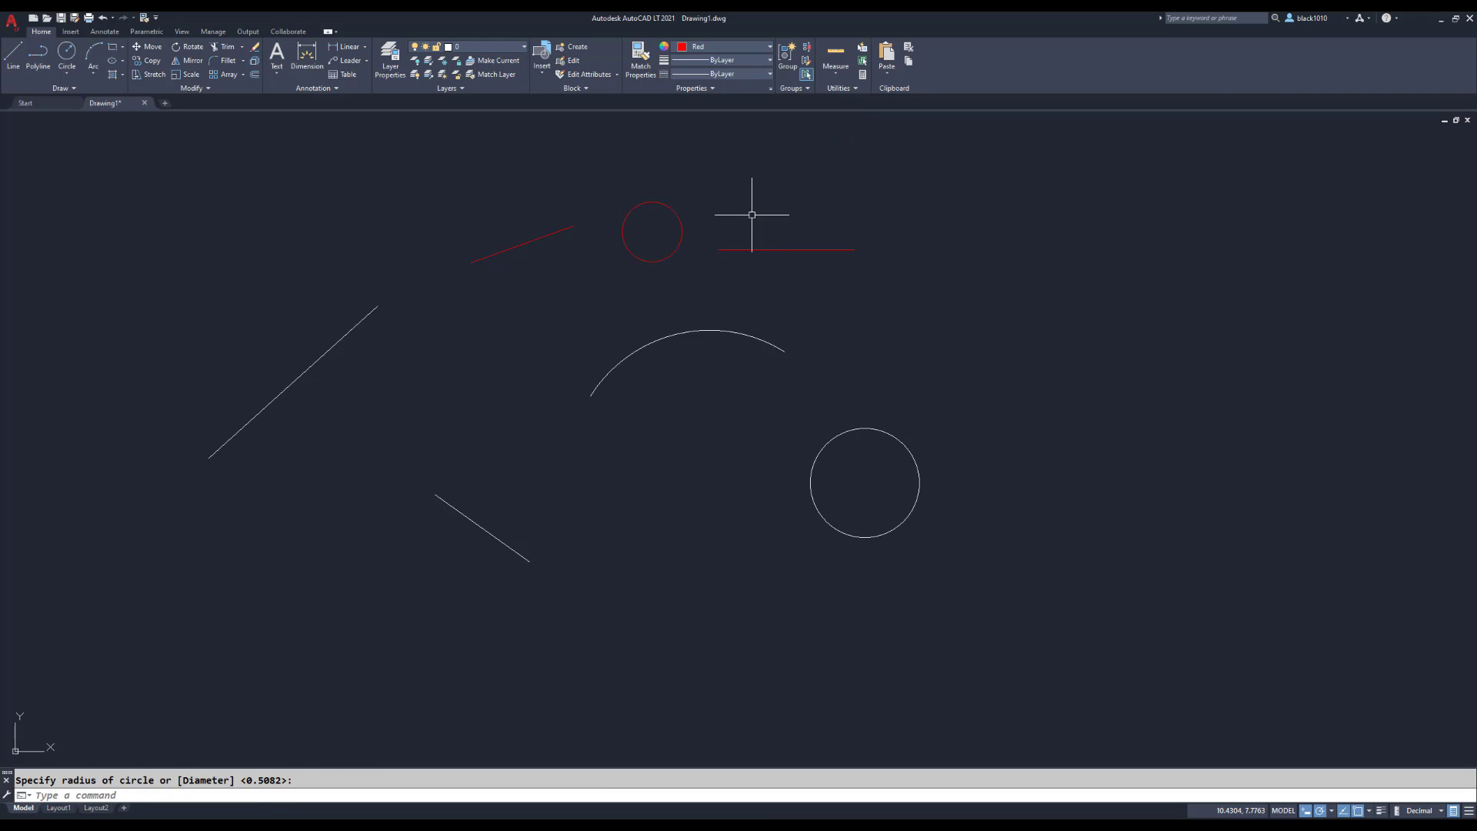
- Set the current object color to Blue and draw a circle of about 0.64 radius above the white circle
{"action": "left_click", "coordinate": [770, 50]}
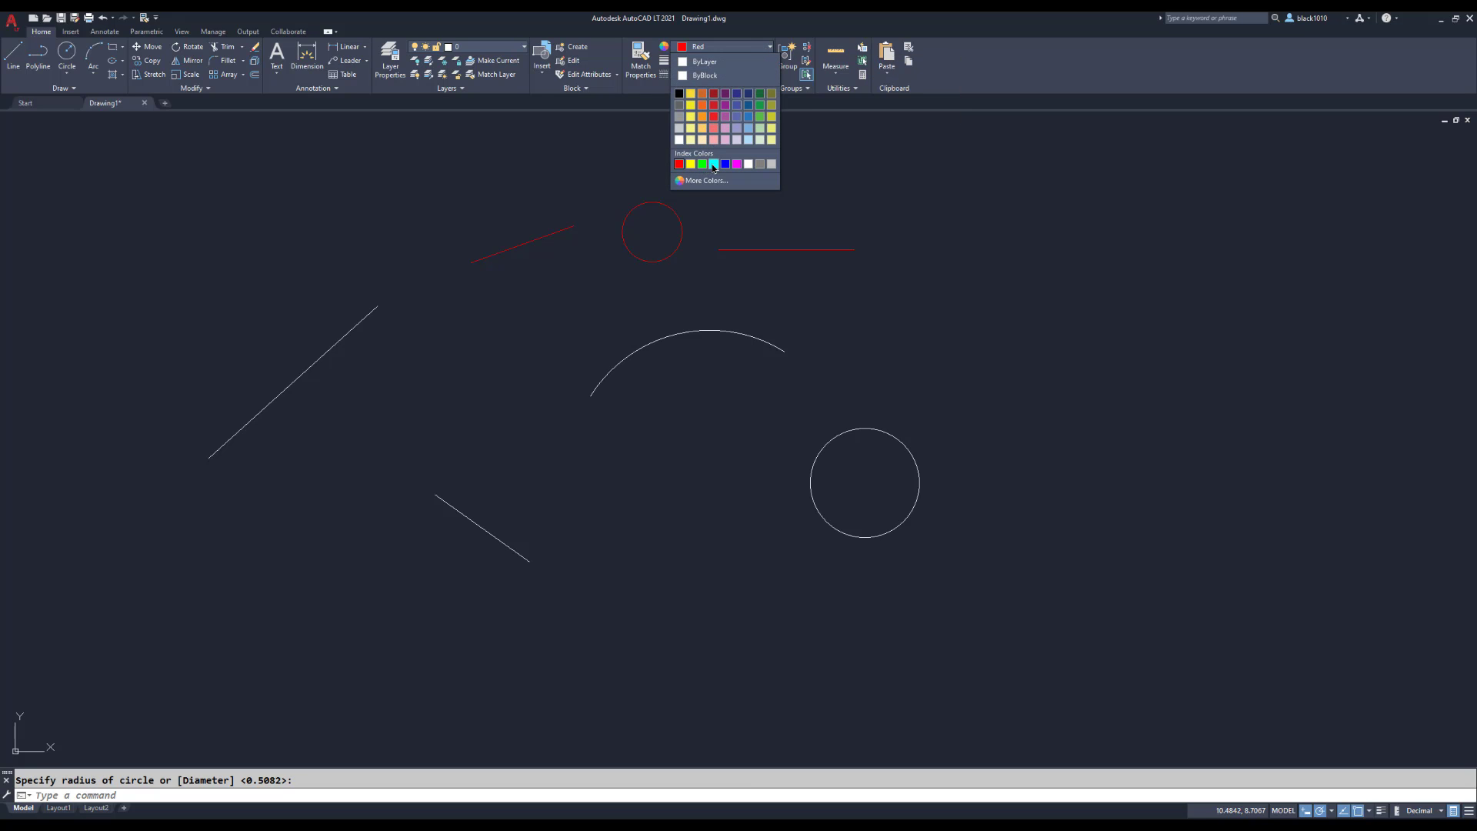
{"action": "left_click", "coordinate": [725, 165]}
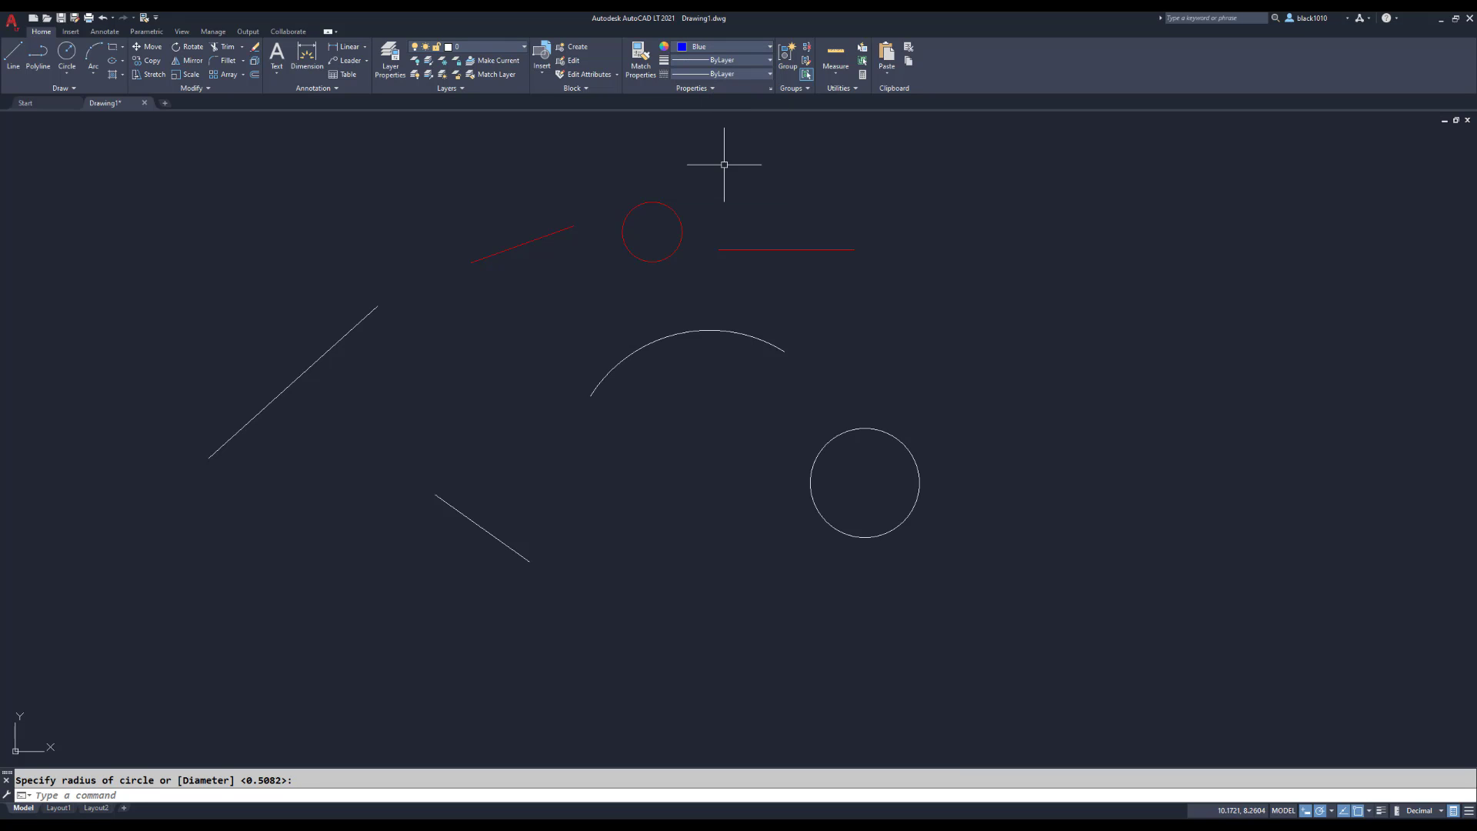
{"action": "left_click", "coordinate": [71, 50]}
{"action": "left_click", "coordinate": [938, 322]}
{"action": "left_click", "coordinate": [993, 280]}
- Draw a smaller blue circle between the long diagonal line and the arc
{"action": "key", "text": "Return"}
{"action": "left_click", "coordinate": [479, 381]}
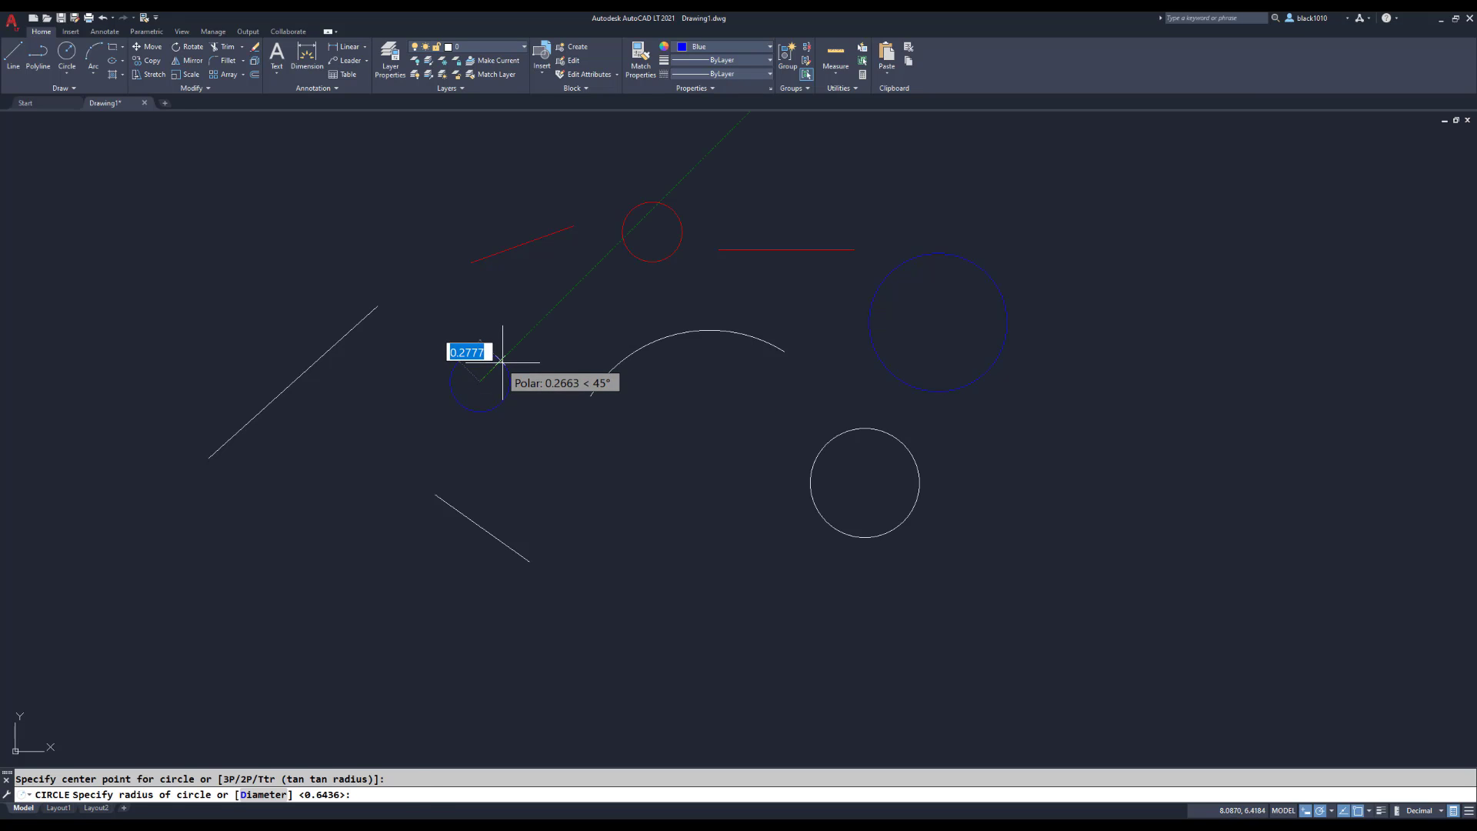
{"action": "left_click", "coordinate": [506, 356]}
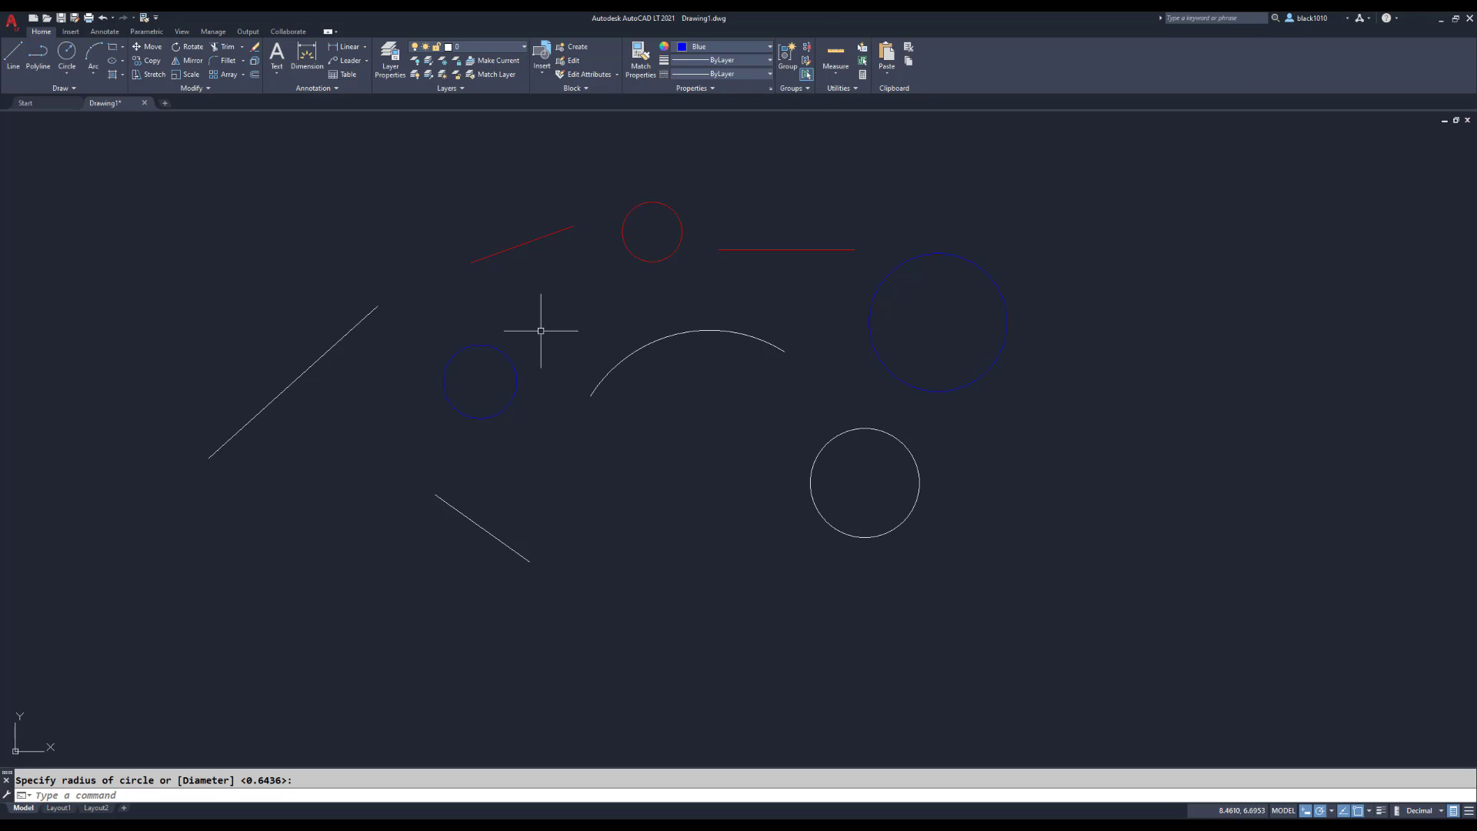
{"action": "left_click", "coordinate": [770, 47]}
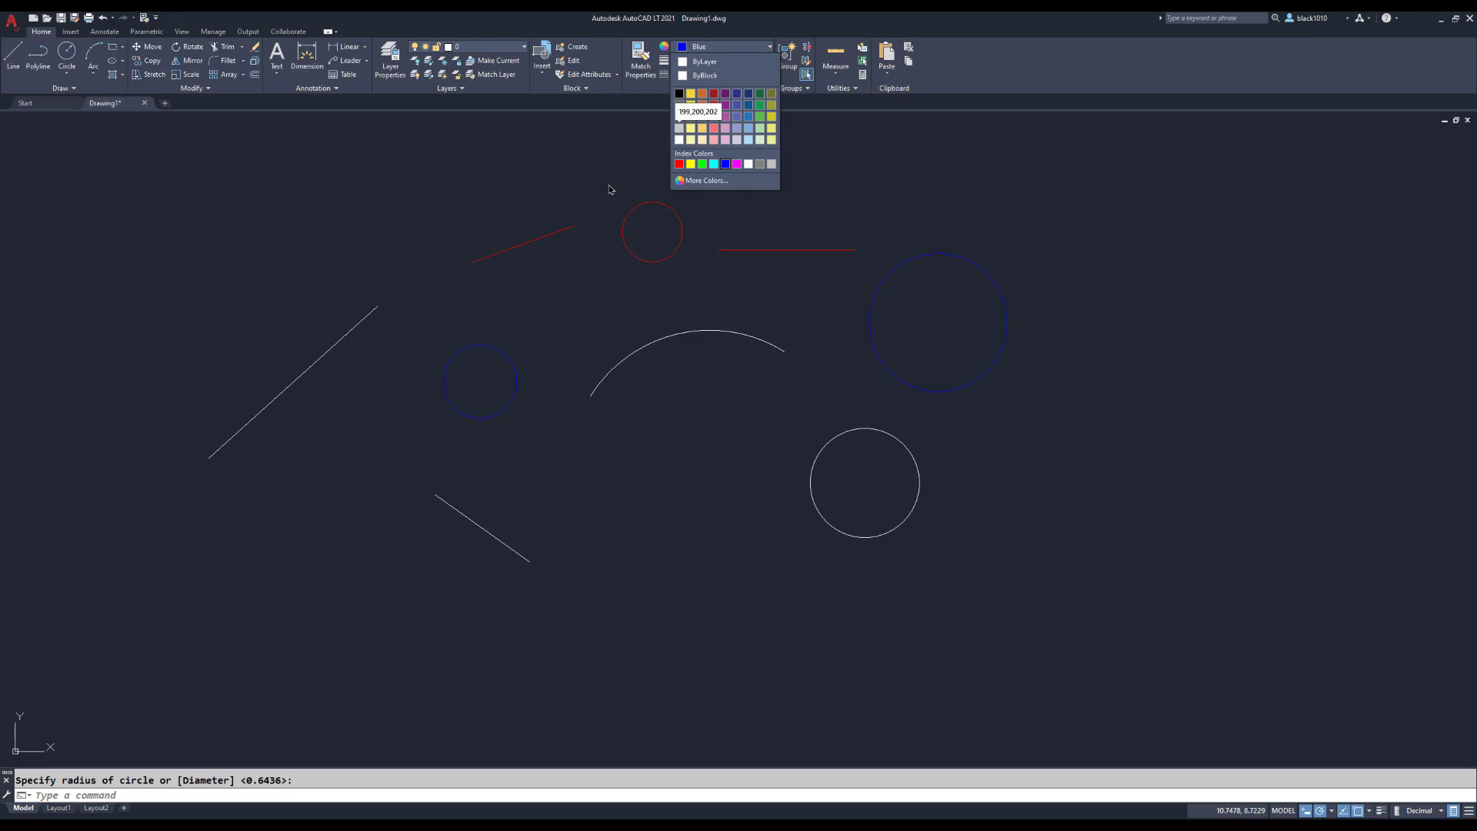
{"action": "left_click", "coordinate": [607, 158]}
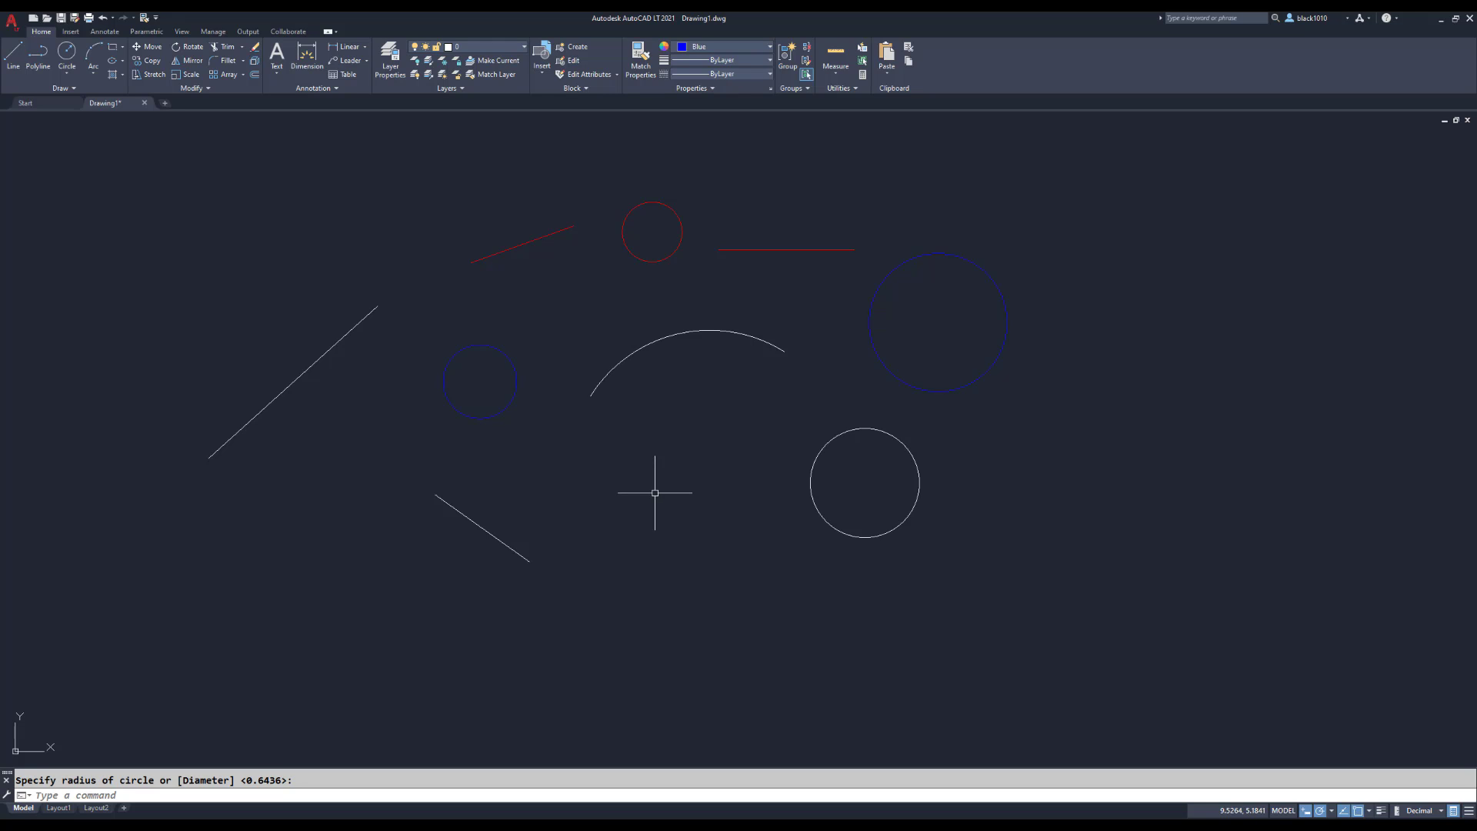
- Change the existing white arc's color to Cyan and clear the selection
{"action": "left_click", "coordinate": [630, 355]}
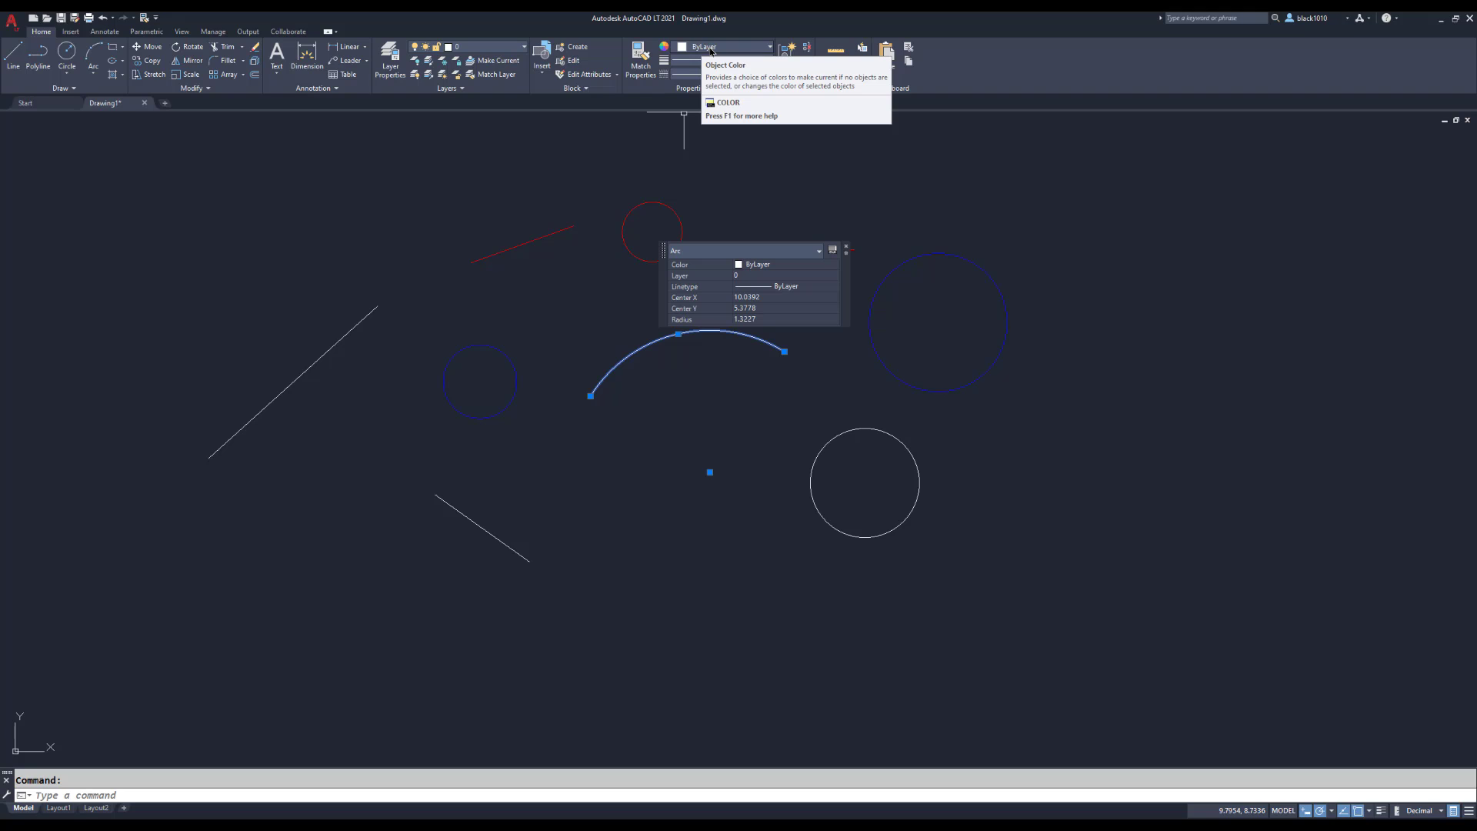
{"action": "left_click", "coordinate": [772, 48]}
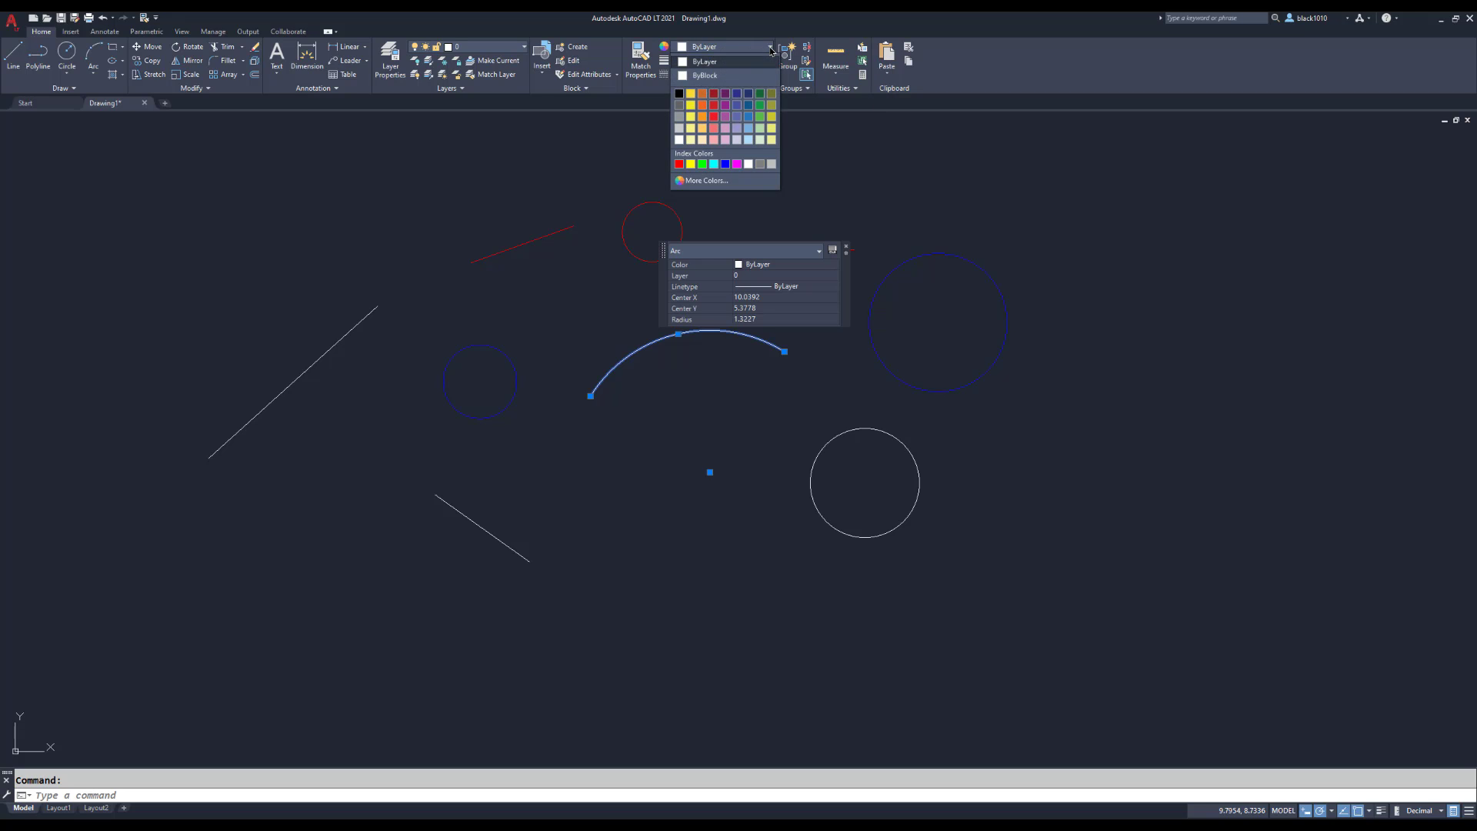
{"action": "left_click", "coordinate": [713, 164]}
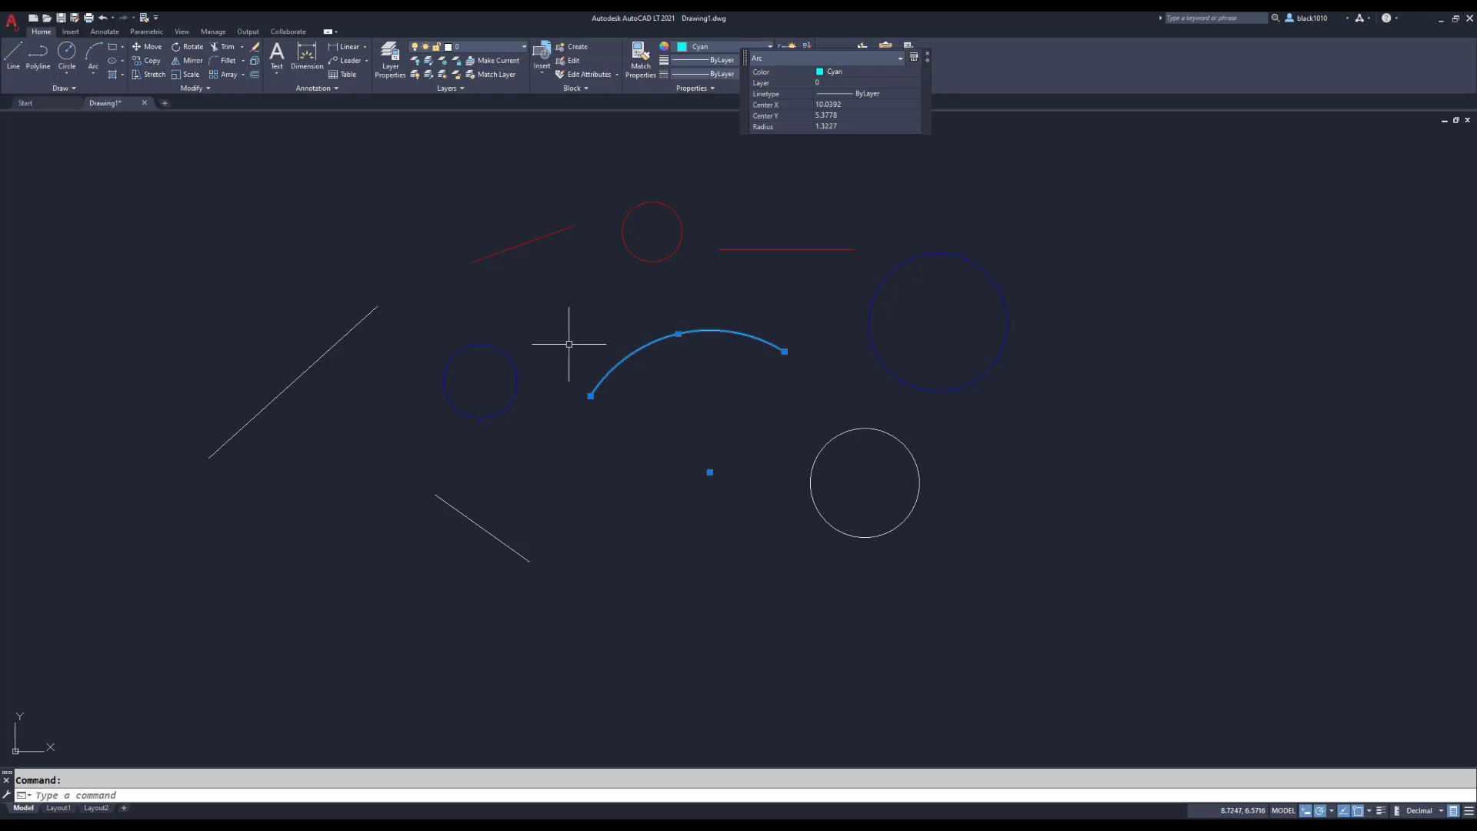
{"action": "key", "text": "Escape"}
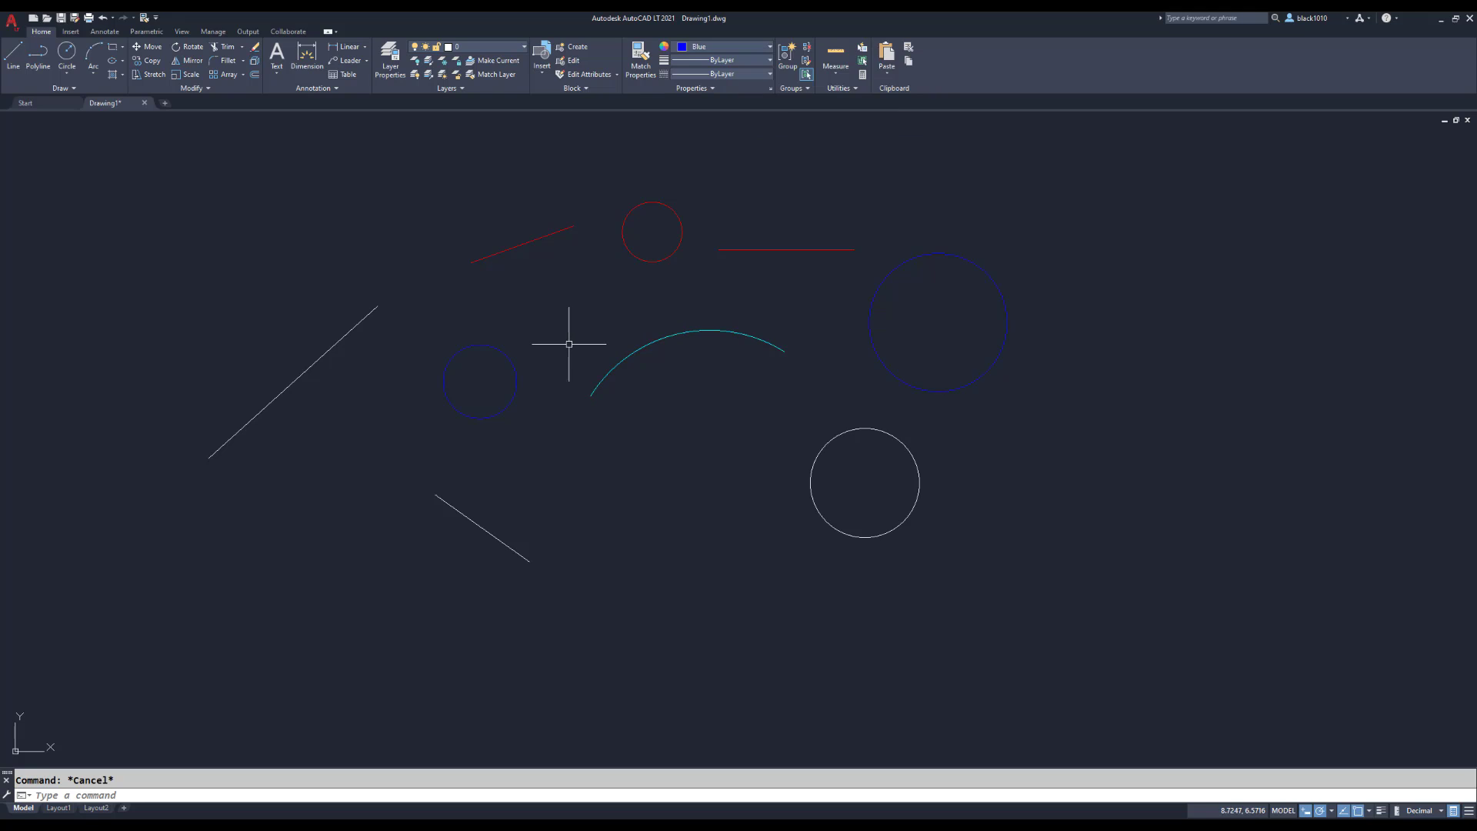
- Change the long white diagonal line's color to Magenta and clear the selection
{"action": "left_click", "coordinate": [343, 334]}
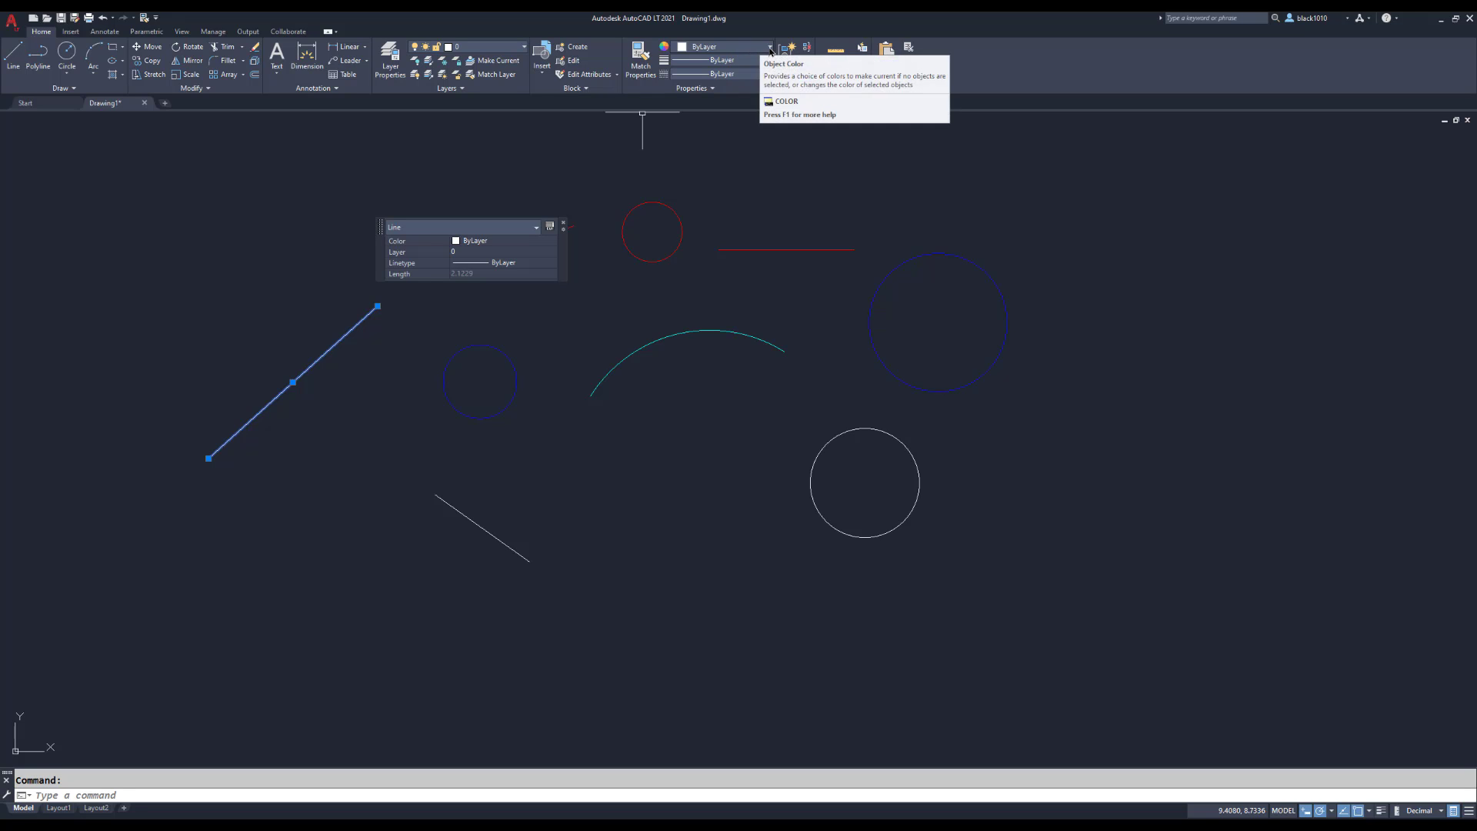
{"action": "left_click", "coordinate": [769, 48]}
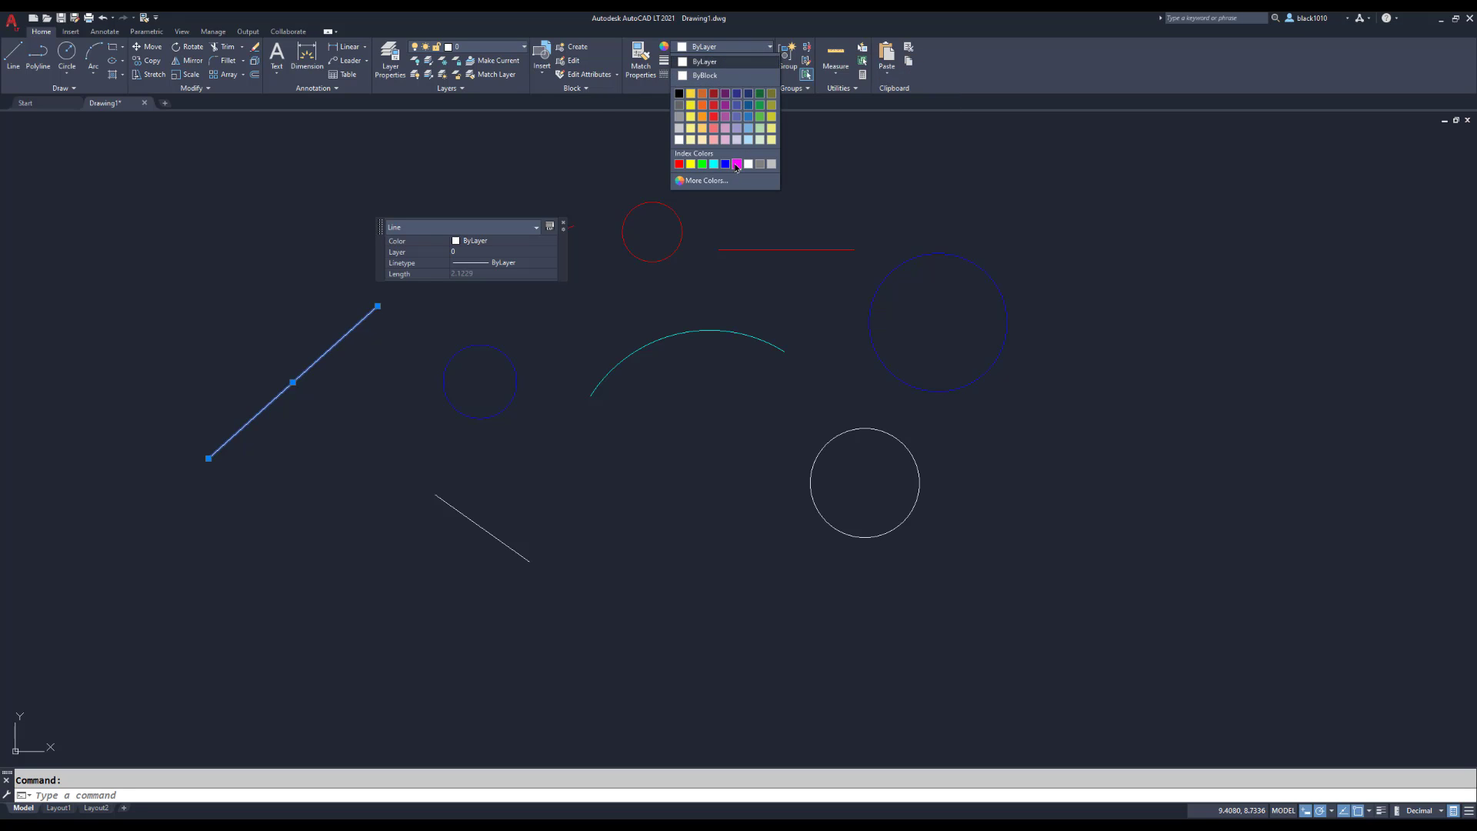
{"action": "left_click", "coordinate": [737, 164]}
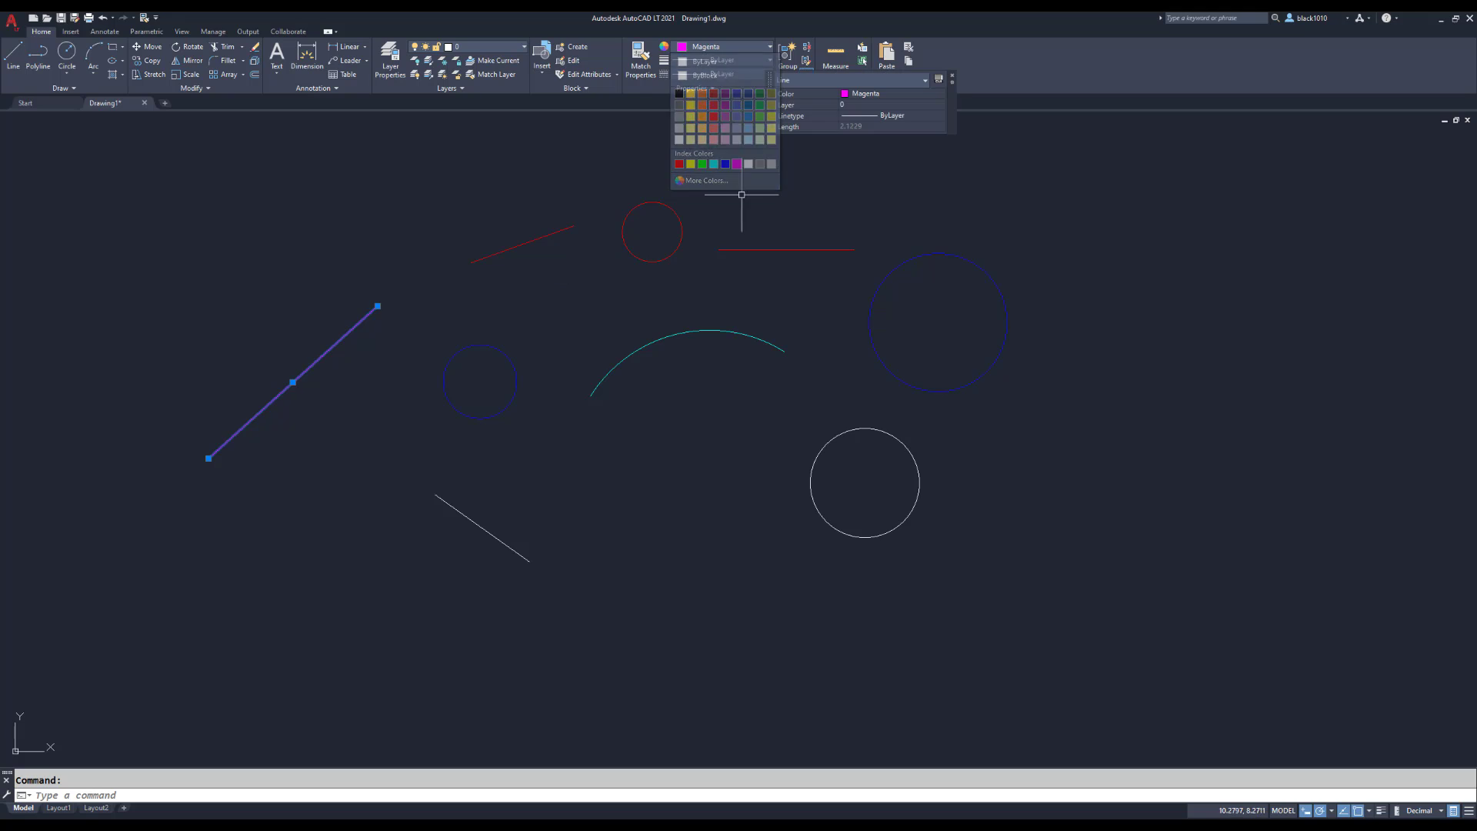
{"action": "key", "text": "Escape"}
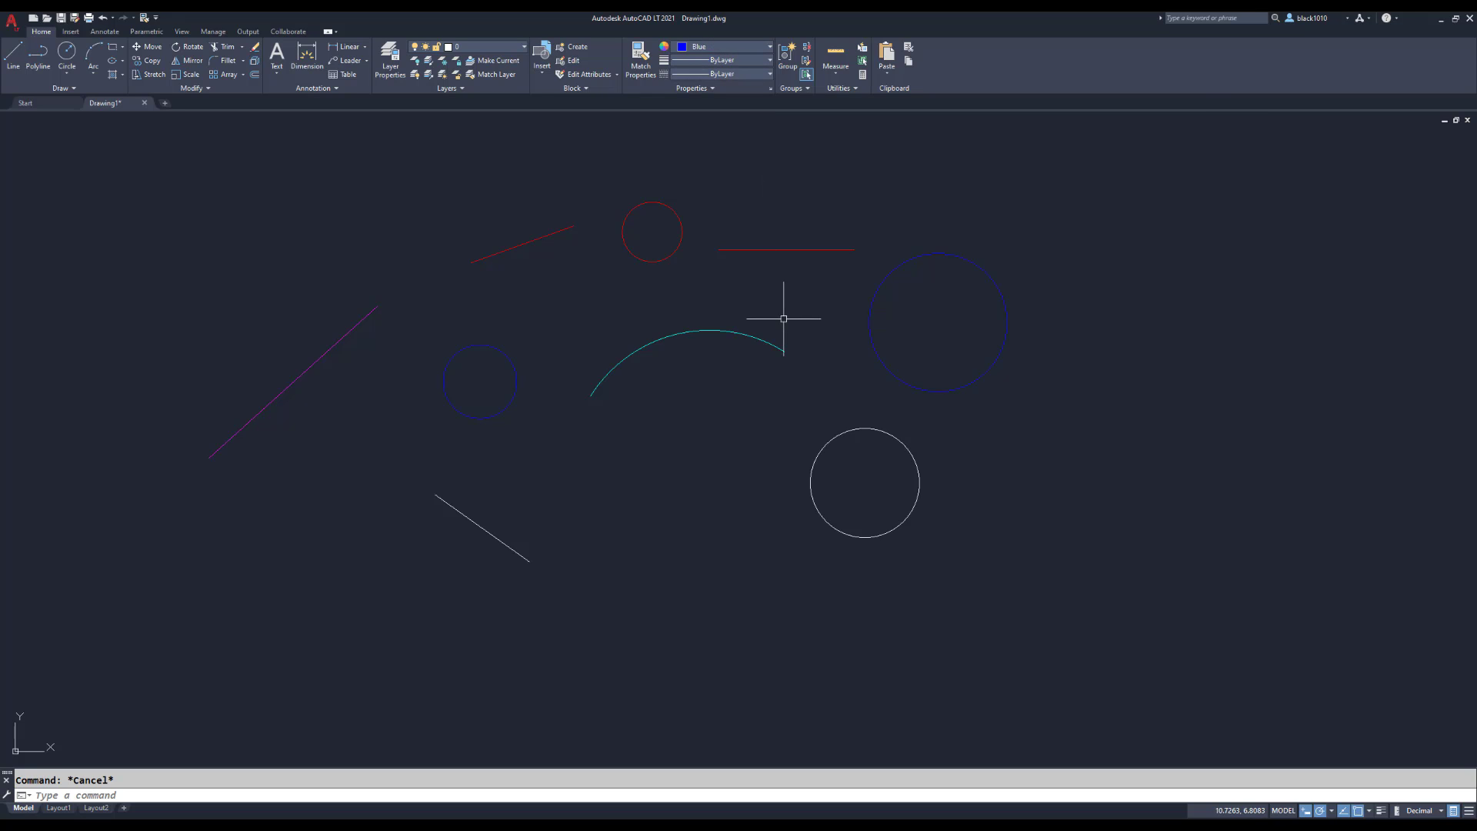
- Check in the status bar customization list whether Quick Properties is enabled
{"action": "left_click", "coordinate": [1454, 811]}
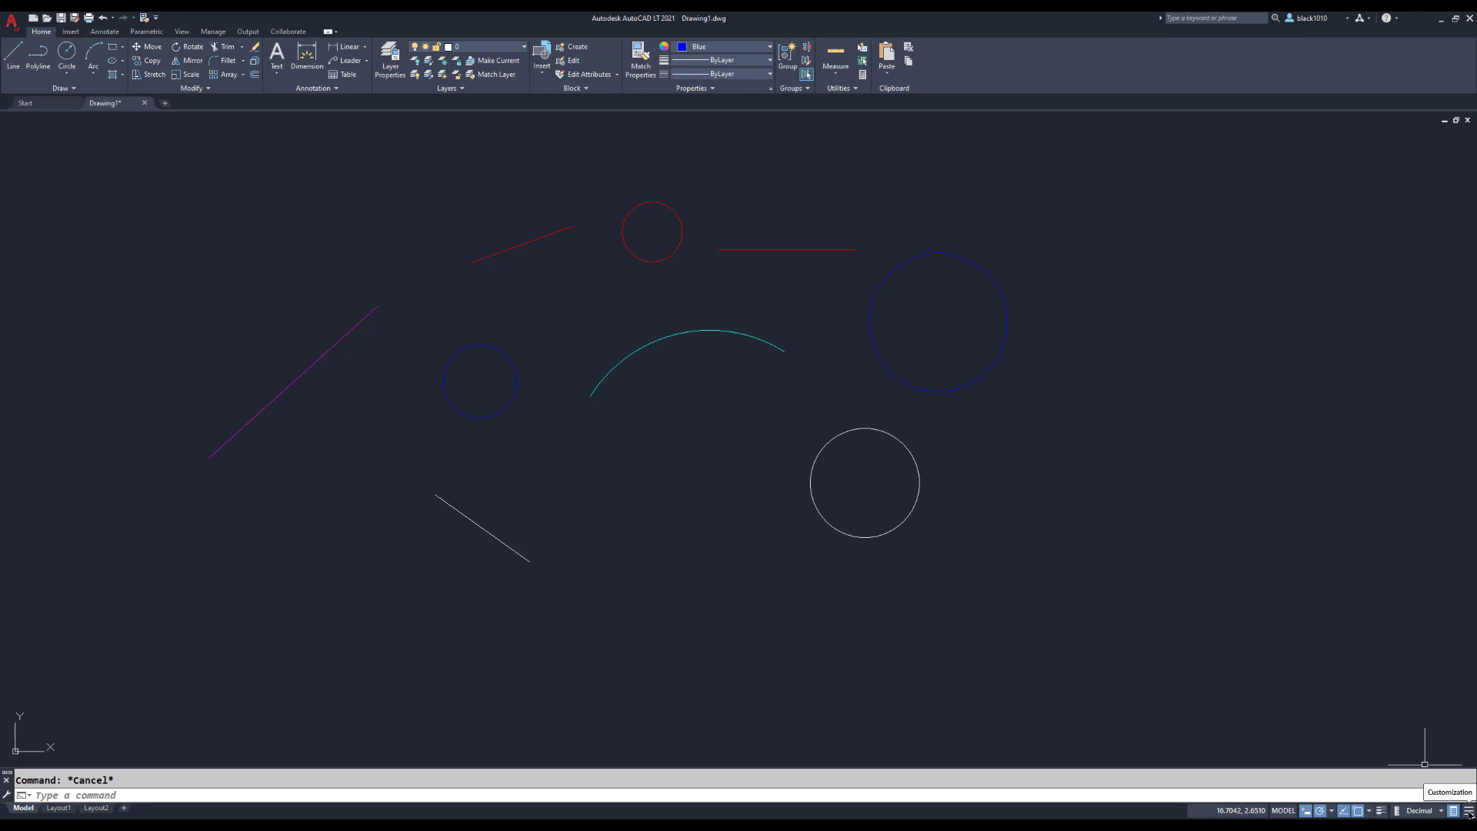
{"action": "left_click", "coordinate": [1469, 812]}
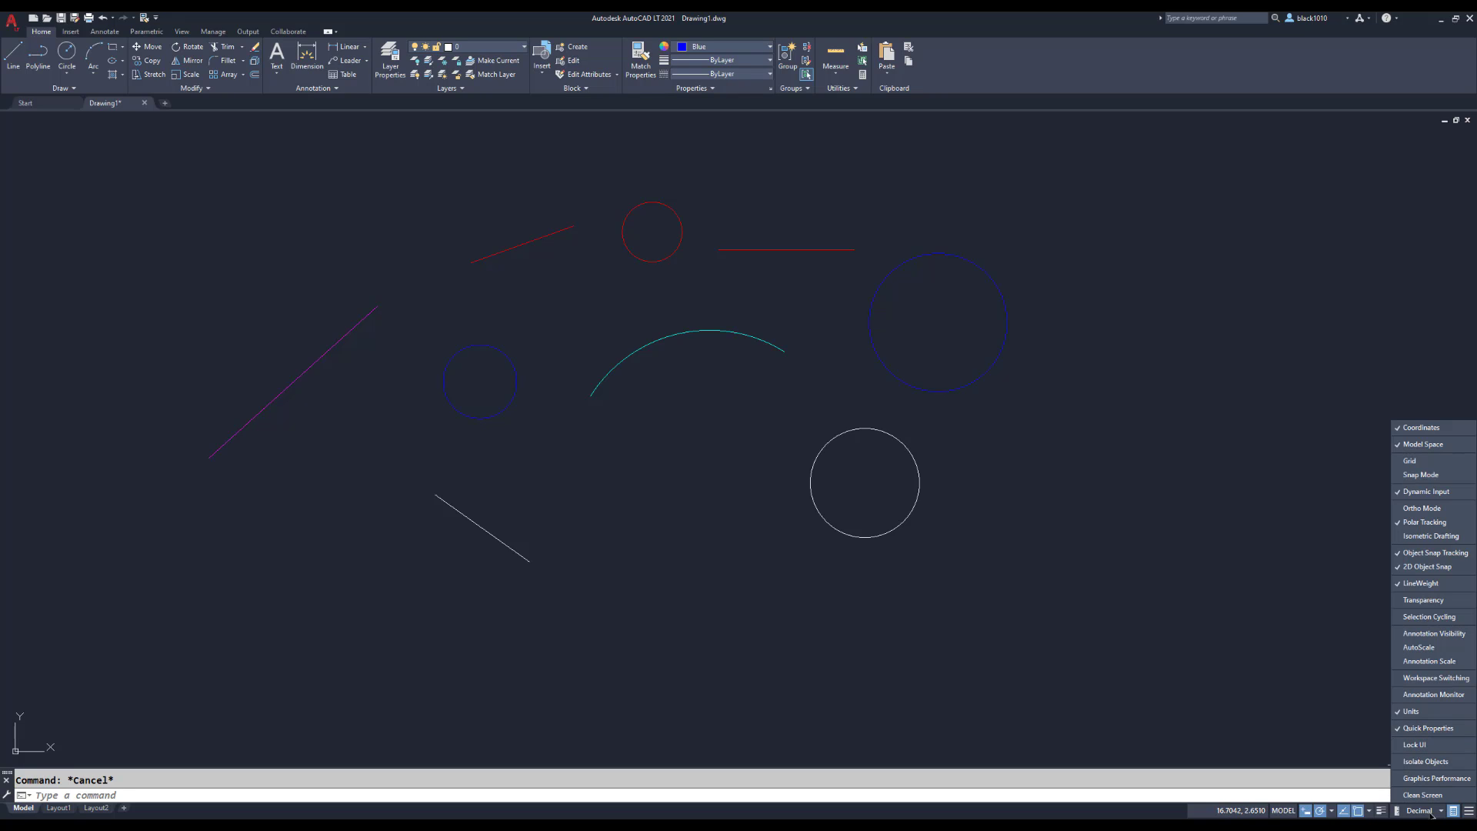
{"action": "left_click", "coordinate": [1305, 693]}
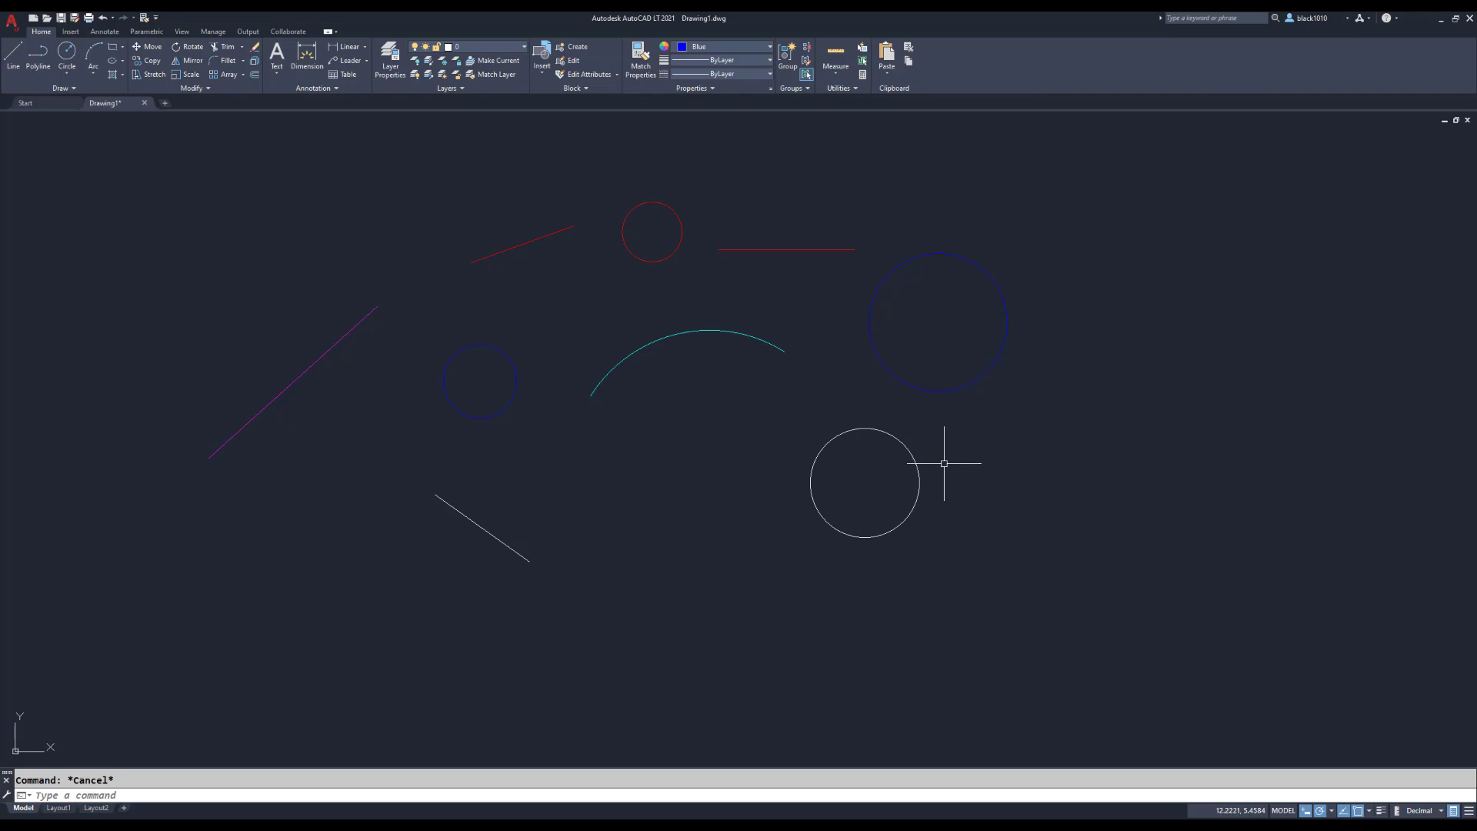
- Change the white circle's color to Yellow through its Quick Properties and clear the selection
{"action": "left_click", "coordinate": [912, 457]}
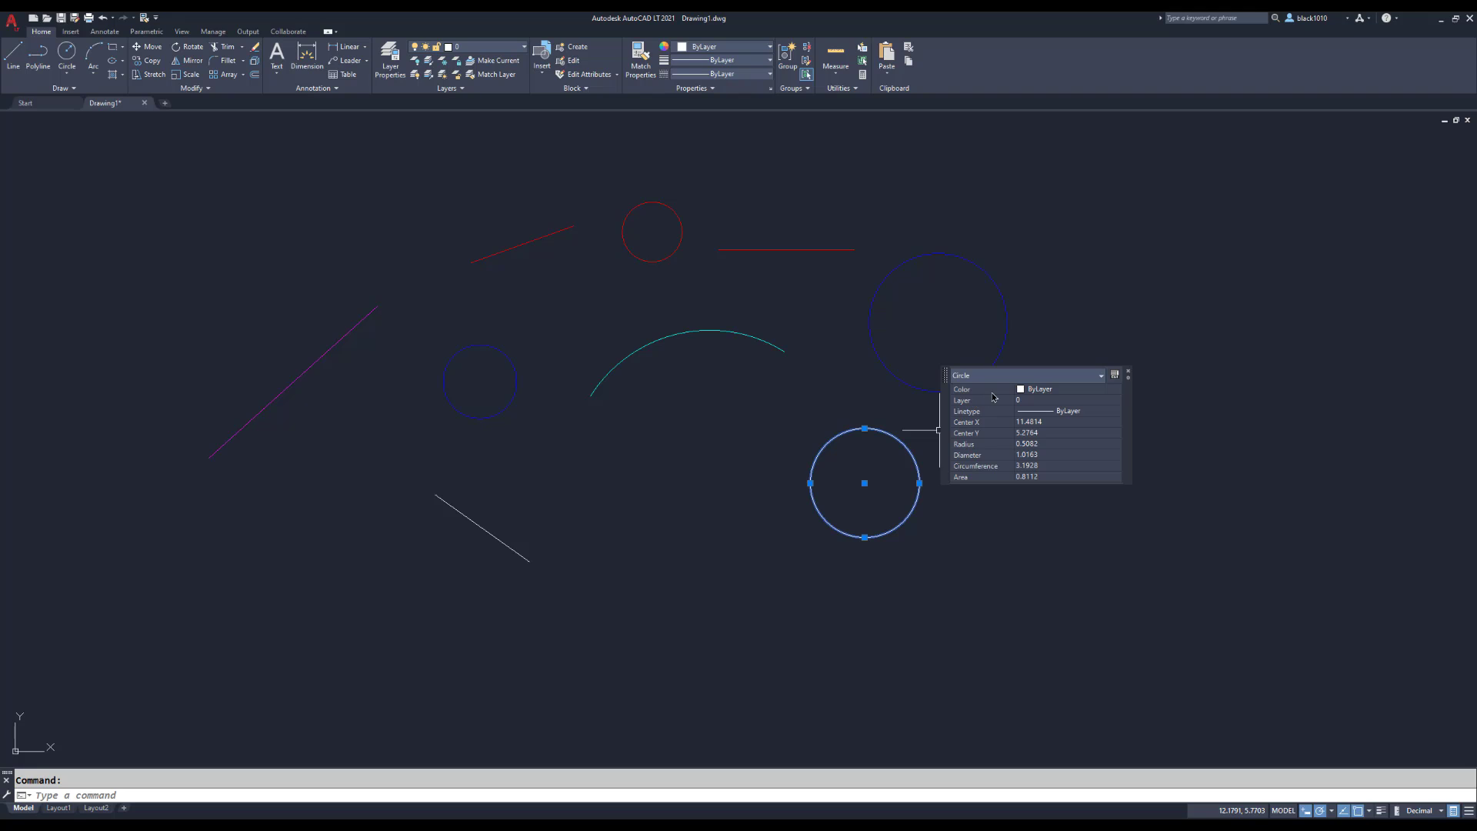
{"action": "left_click", "coordinate": [1110, 393]}
{"action": "left_click", "coordinate": [1117, 392]}
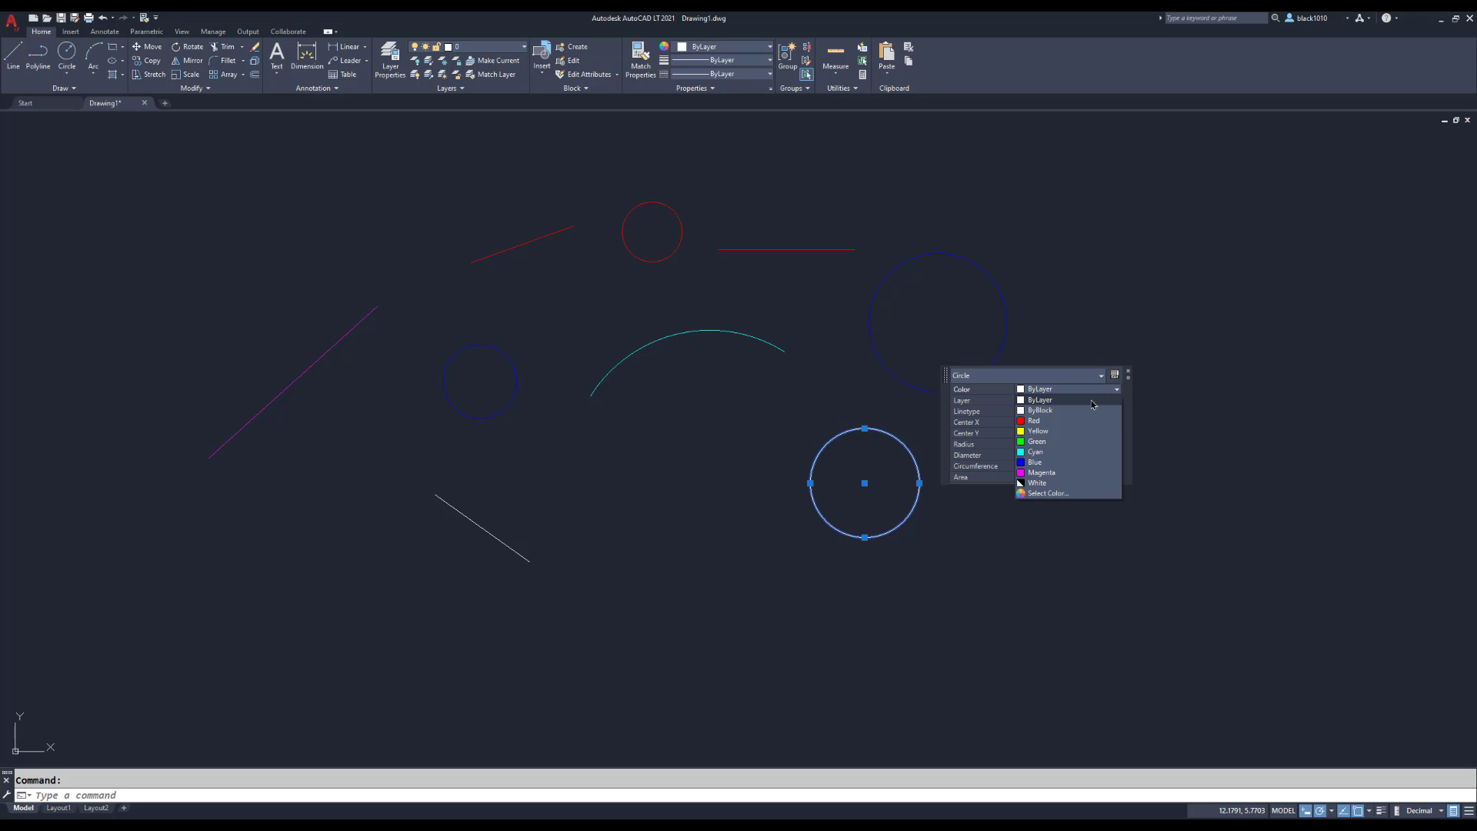
{"action": "left_click", "coordinate": [1051, 431]}
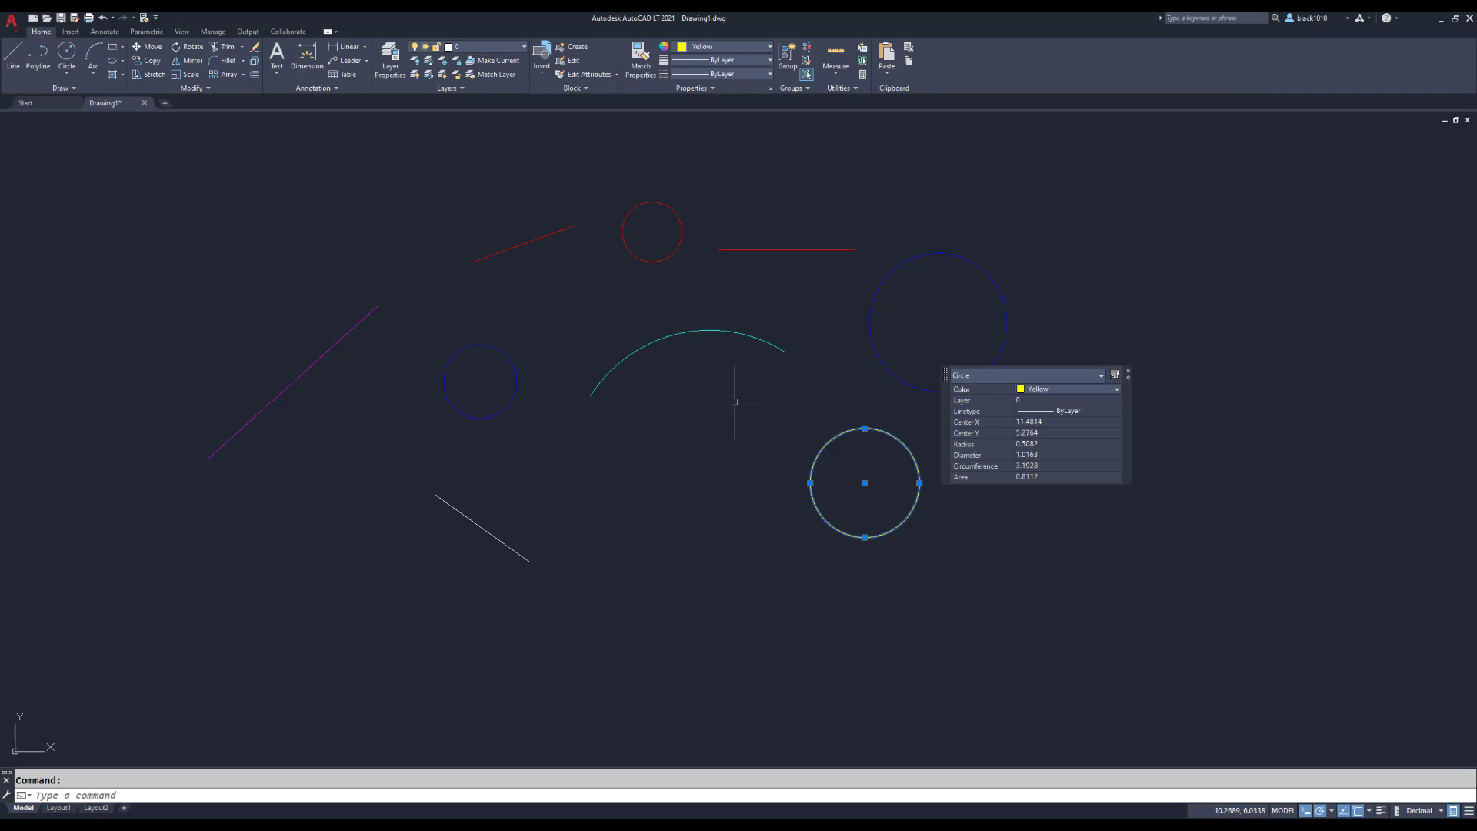
{"action": "key", "text": "Escape"}
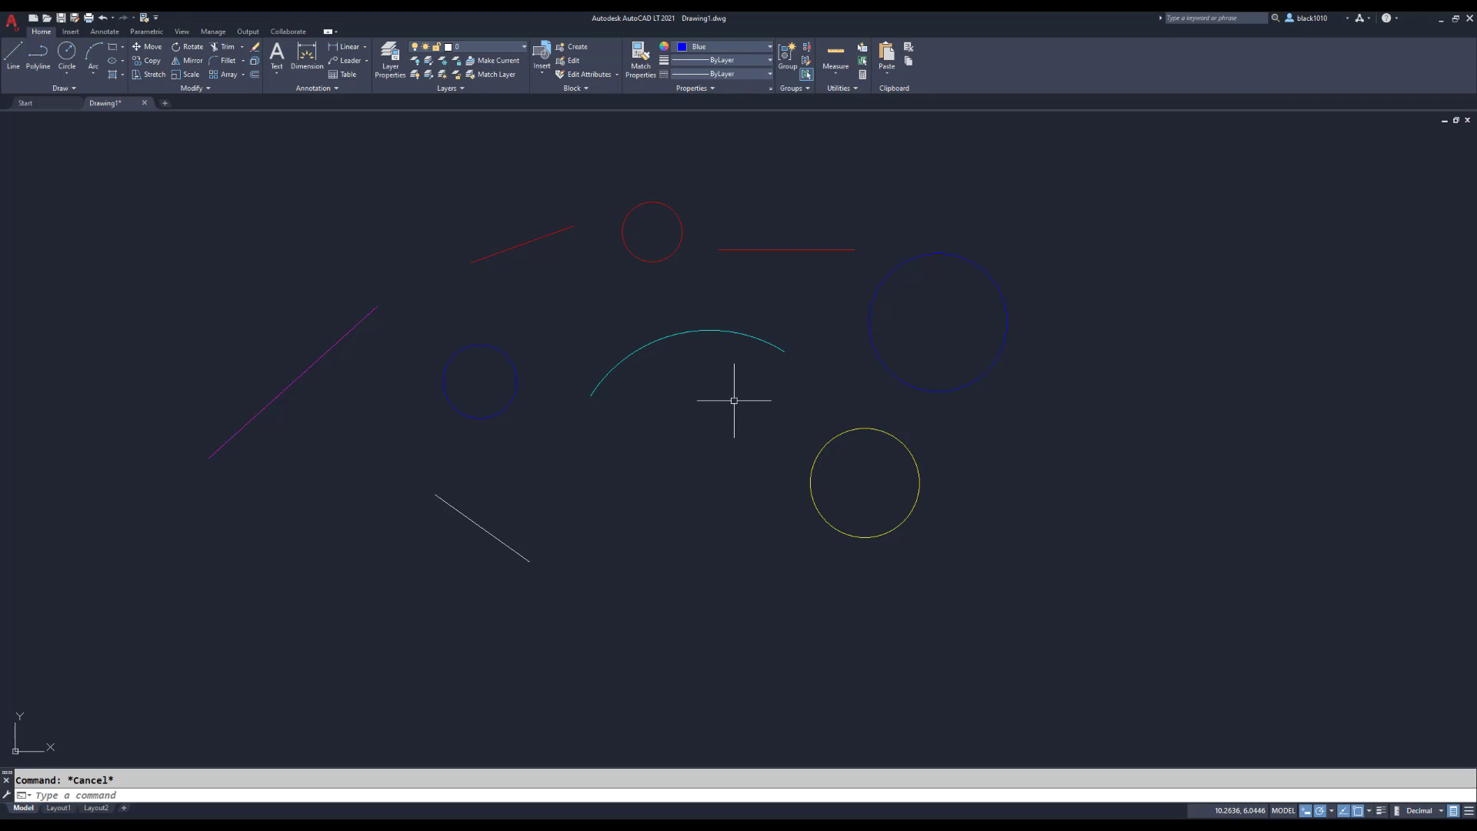
- Change the short white line's color to Green through its Quick Properties and clear the selection
{"action": "left_click", "coordinate": [499, 537]}
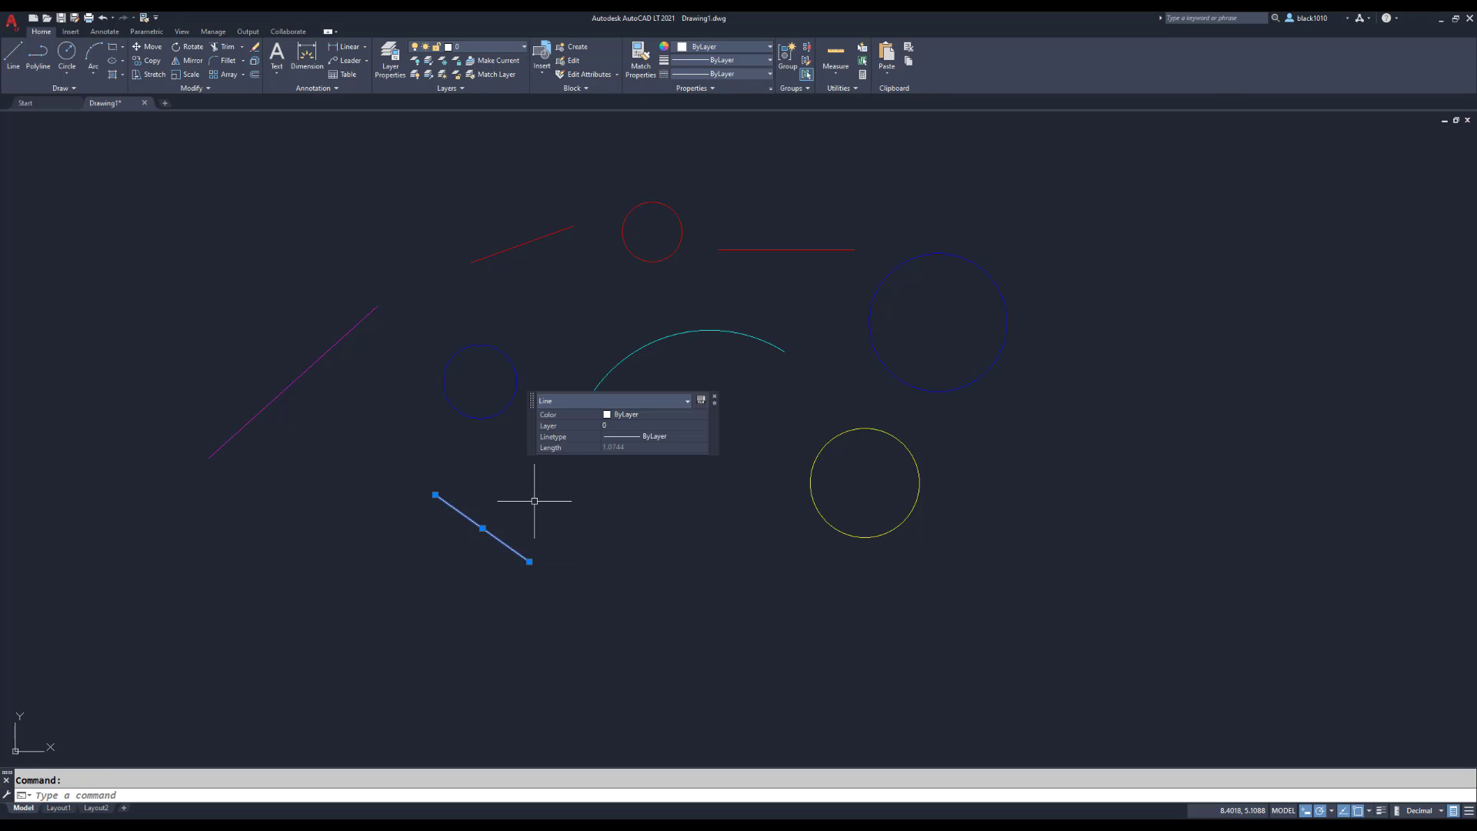
{"action": "left_click", "coordinate": [629, 416]}
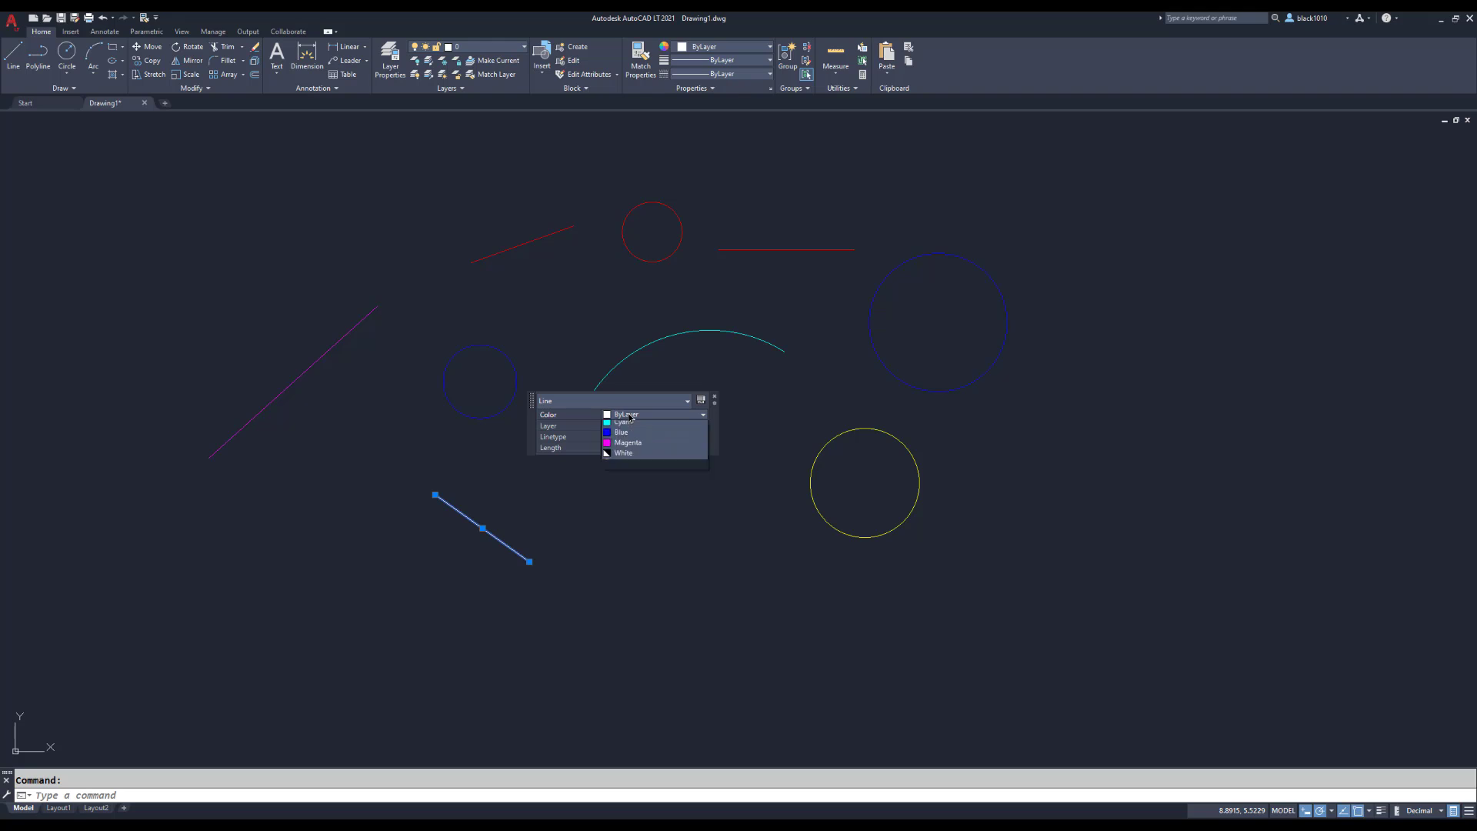
{"action": "left_click", "coordinate": [625, 467]}
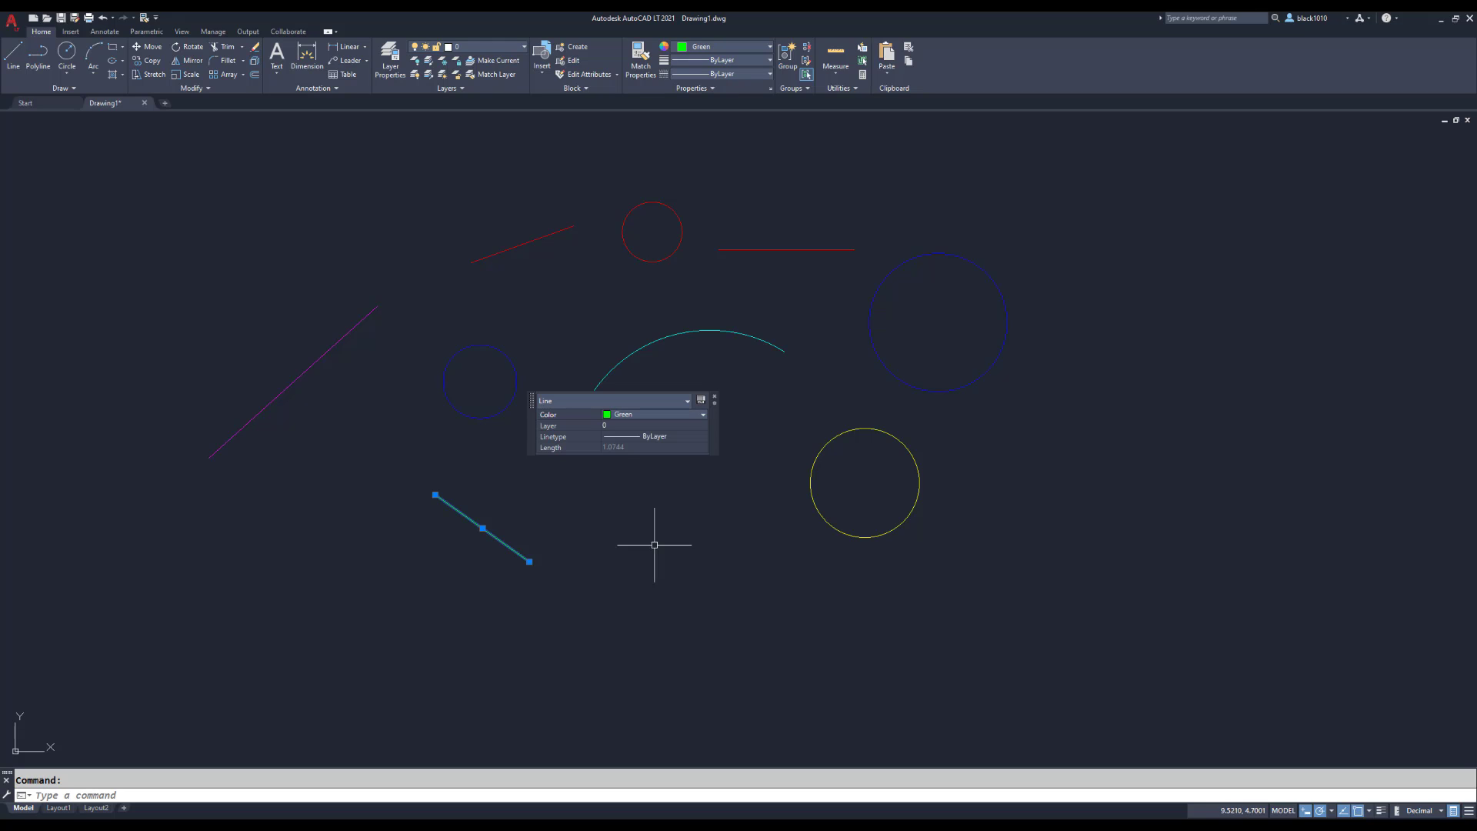
{"action": "key", "text": "Escape"}
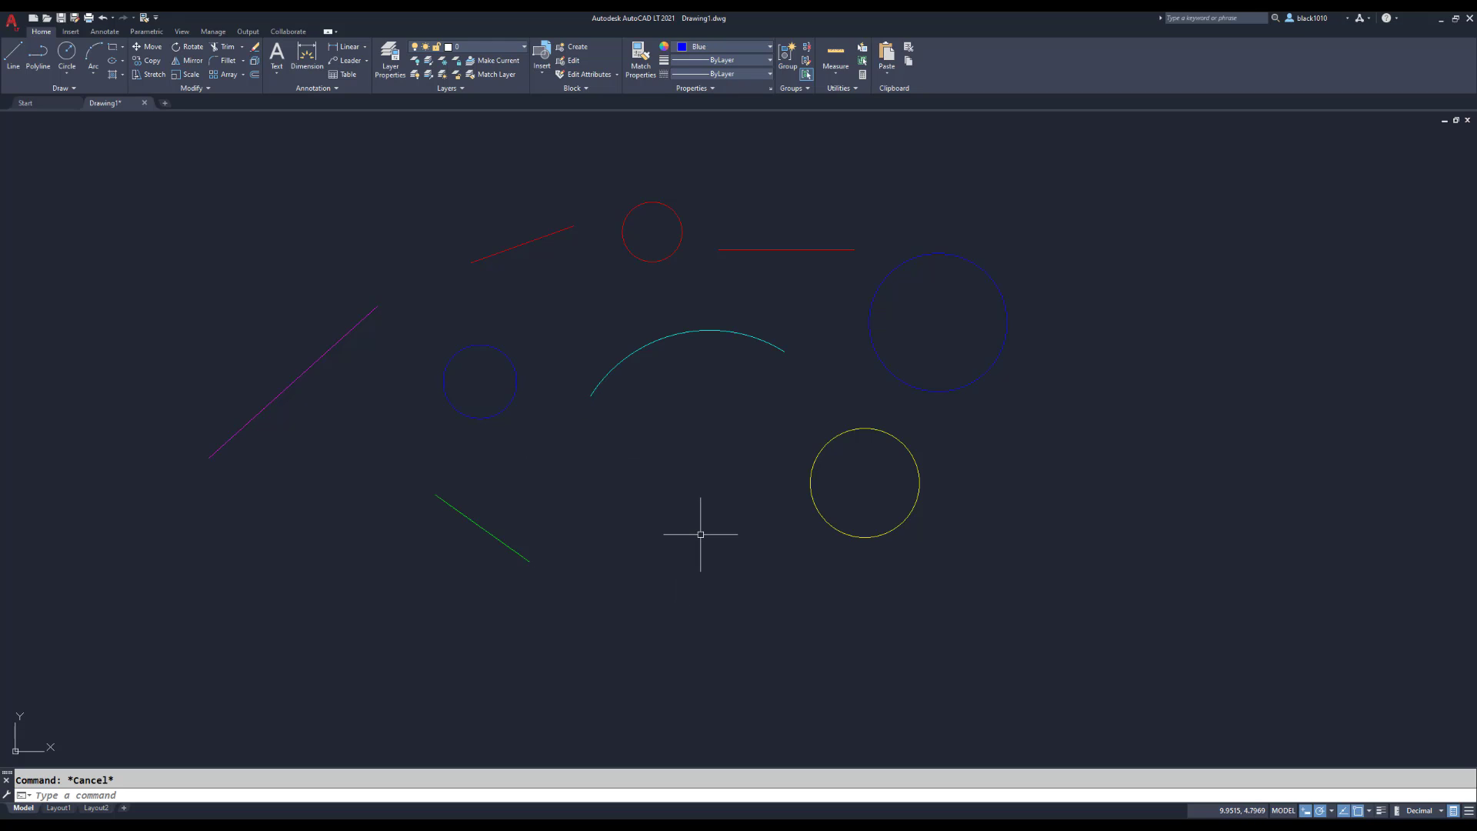